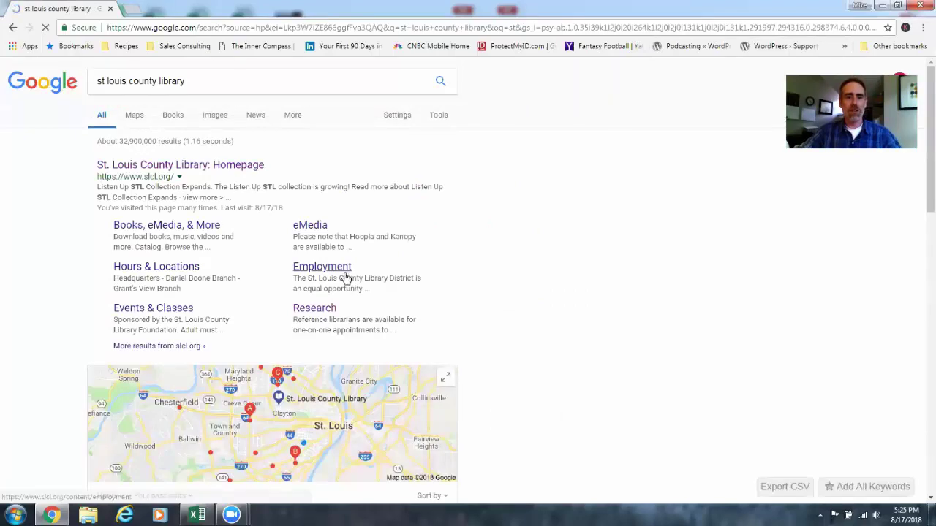
# - Open the St. Louis County Library website and go to its Research Resources A to Z list
pyautogui.click(247, 167)
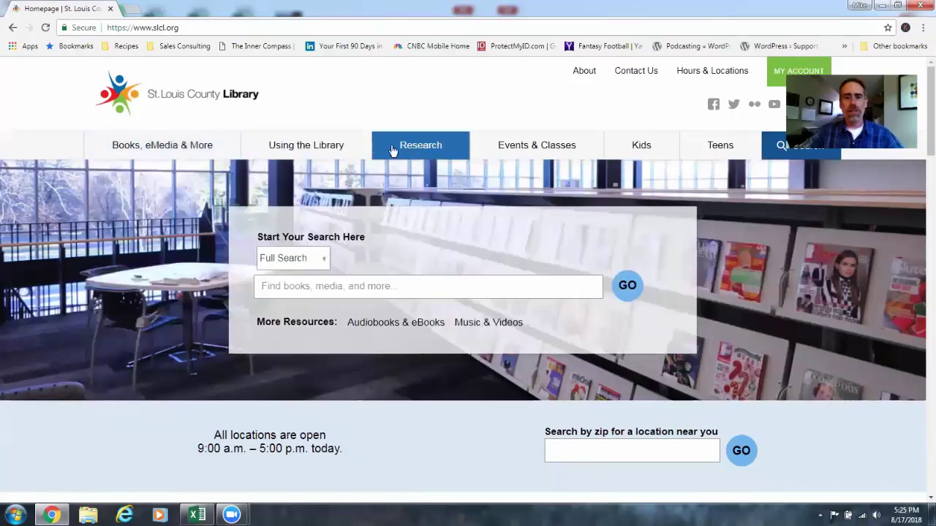
pyautogui.moveTo(406, 154)
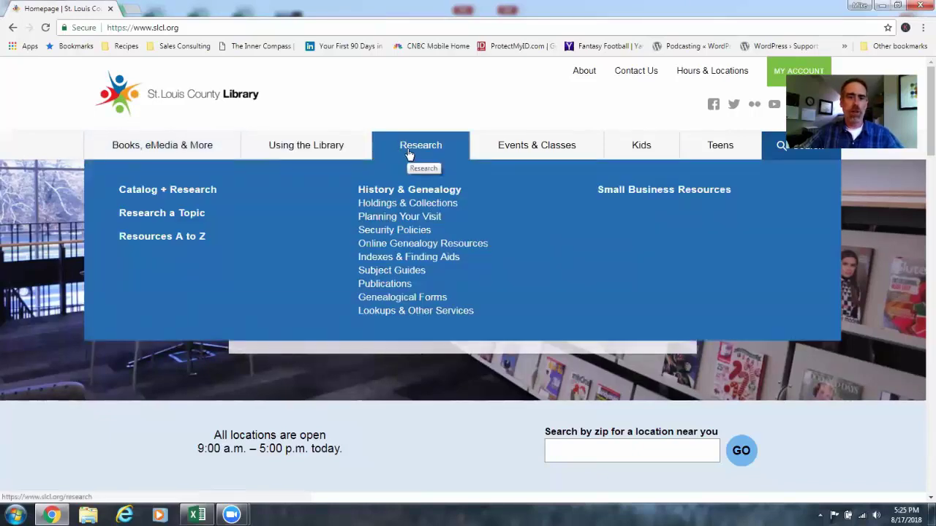
pyautogui.click(154, 247)
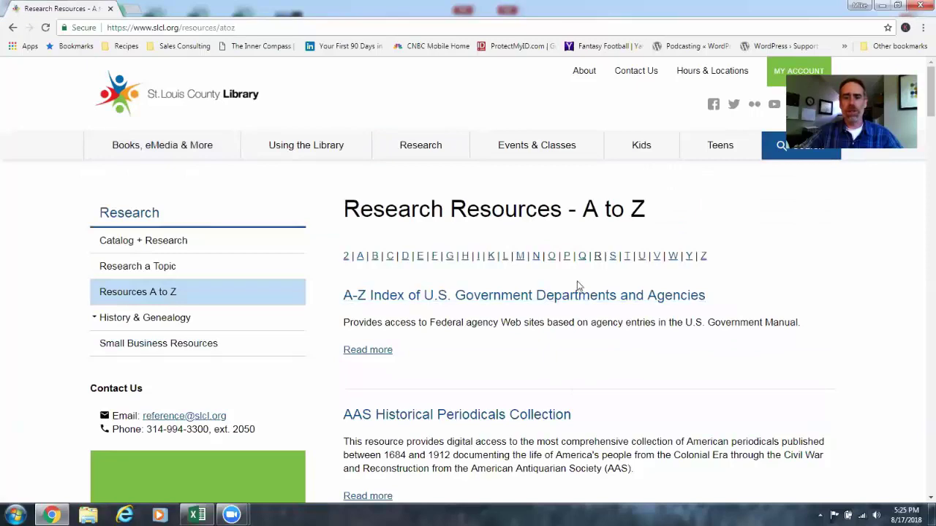
# - Among the resources starting with R, open ReferenceUSA with Home Access for use outside SLCL locations
pyautogui.click(598, 256)
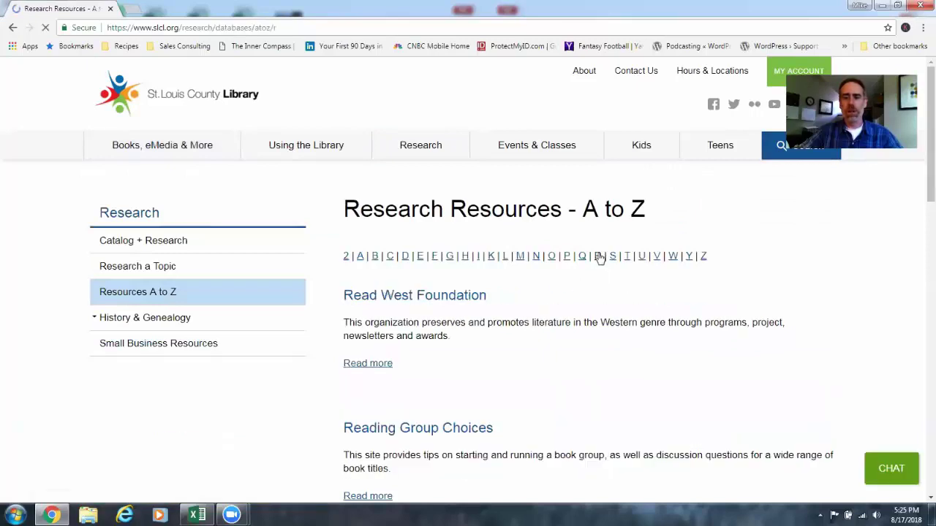
pyautogui.scroll(-3, 536, 329)
pyautogui.scroll(-4, 535, 332)
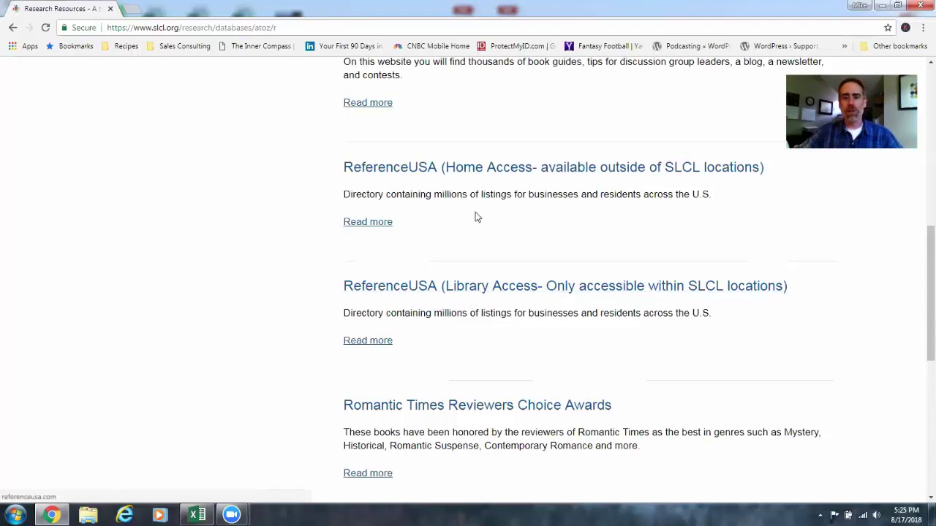
pyautogui.click(467, 174)
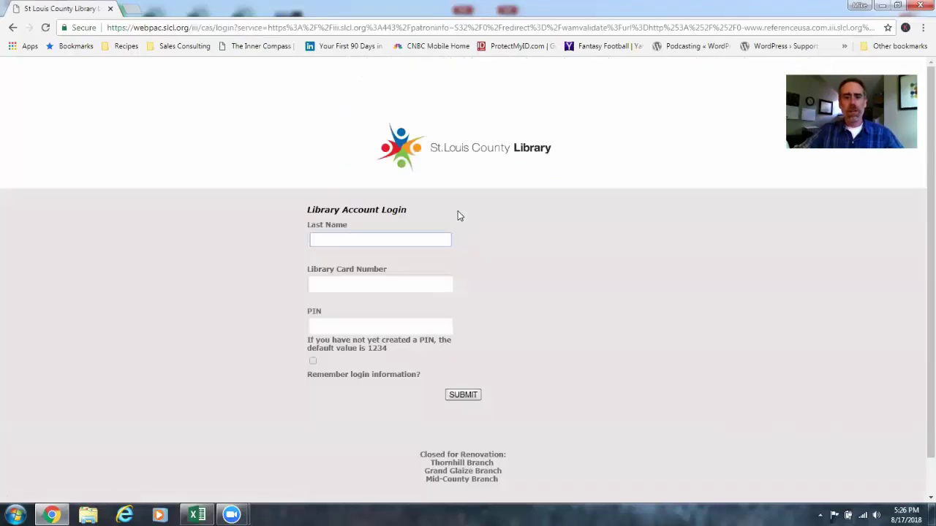
# - Log in to the library account with the cardholder's last name, library card number and PIN
pyautogui.write('br')
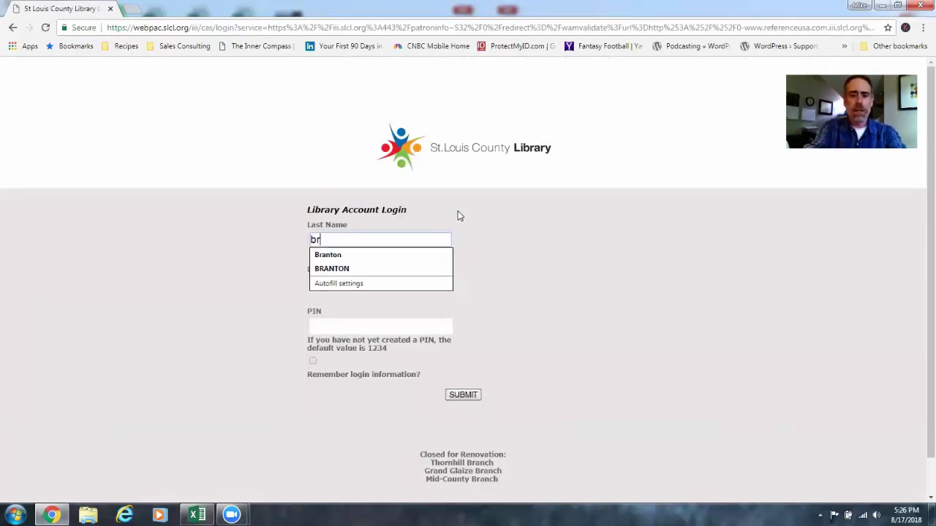
pyautogui.click(426, 256)
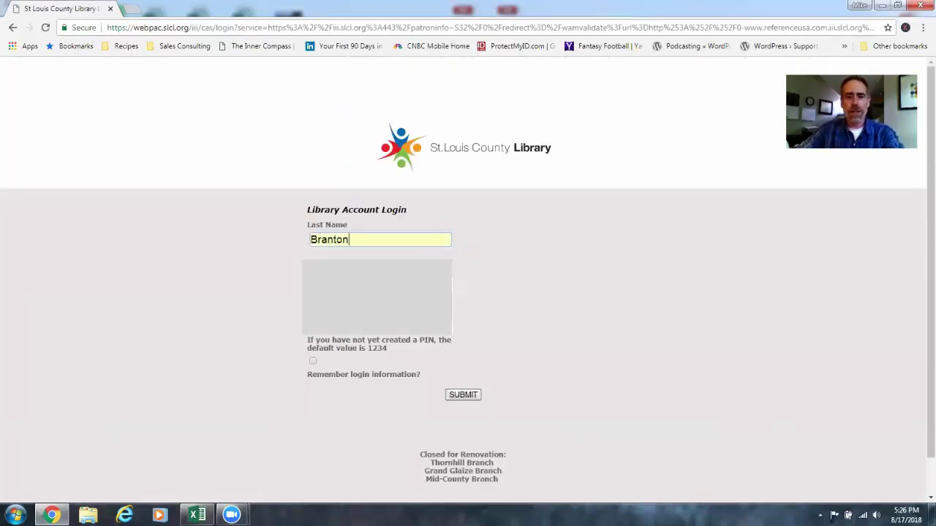
pyautogui.press('Tab')
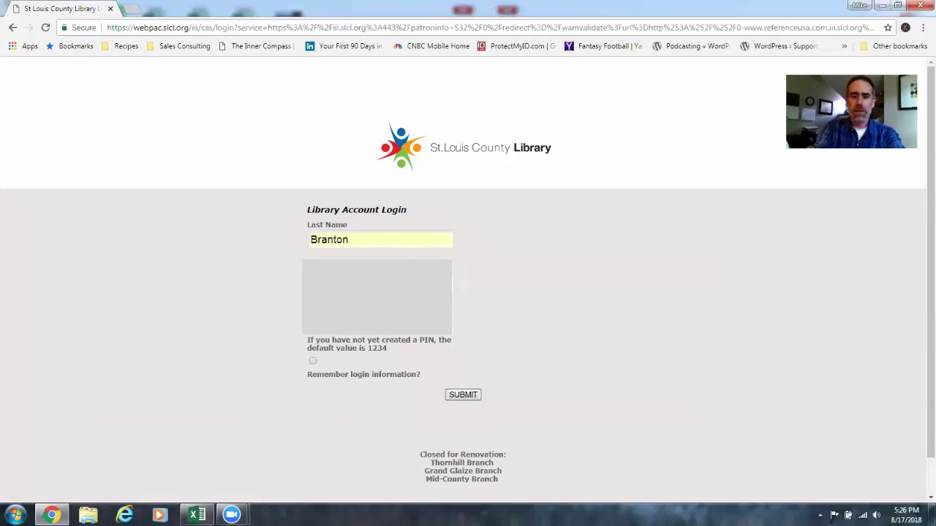
pyautogui.press('Return')
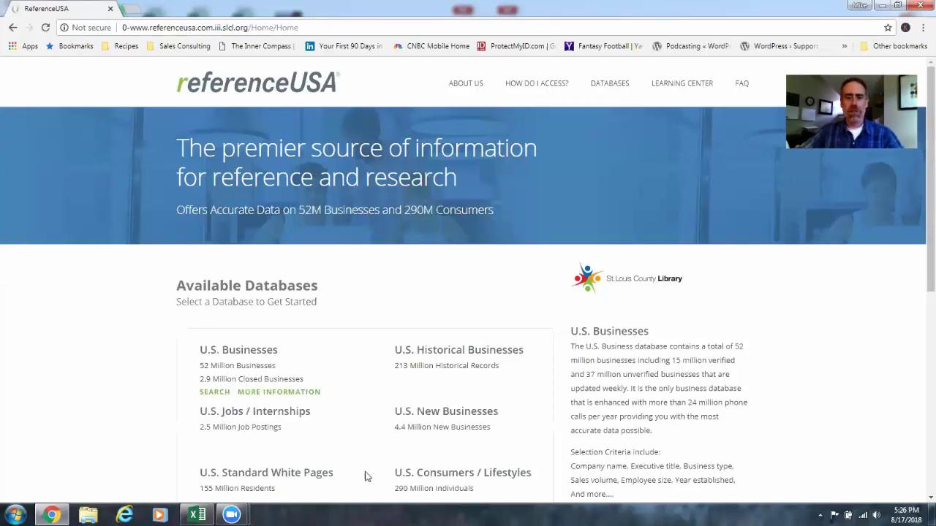
# - In the advanced search of the U.S. Businesses database, add the Keyword/SIC/NAICS criterion and search all SICs for "construction"
pyautogui.click(237, 351)
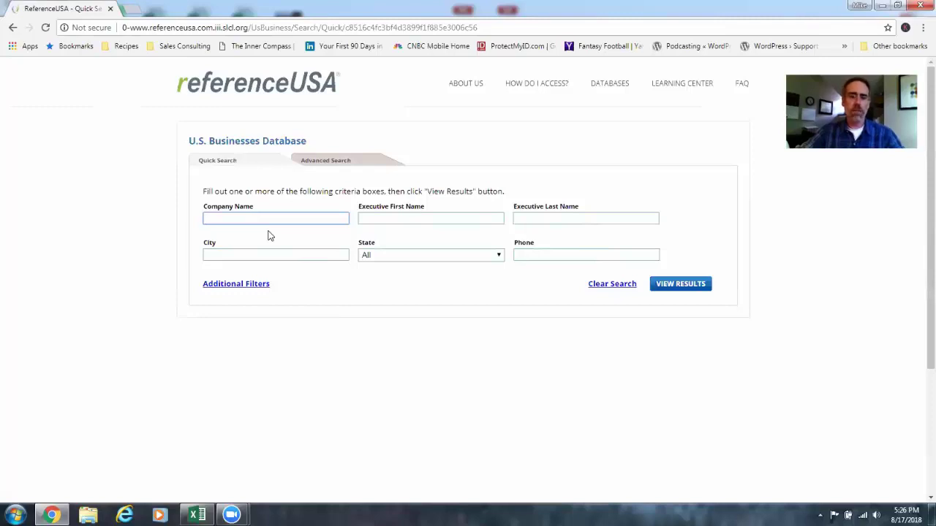
pyautogui.click(328, 164)
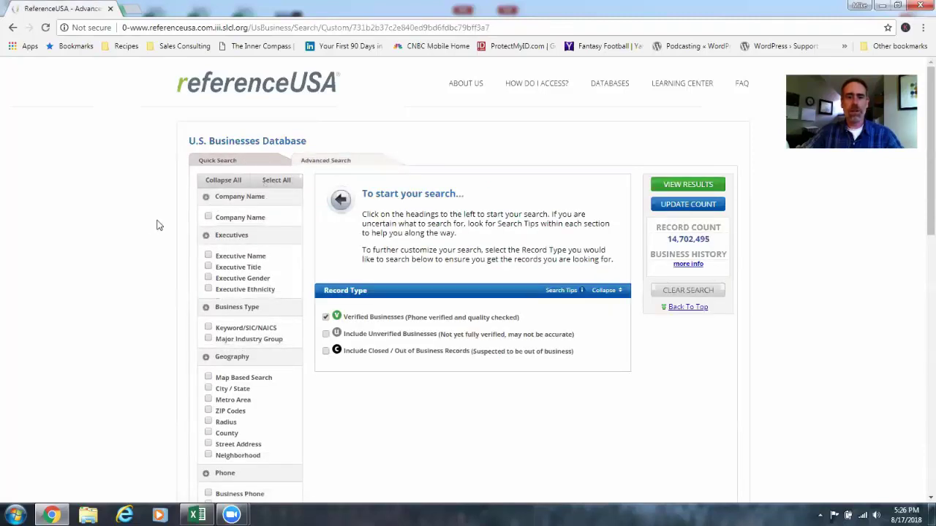
pyautogui.scroll(-1, 125, 246)
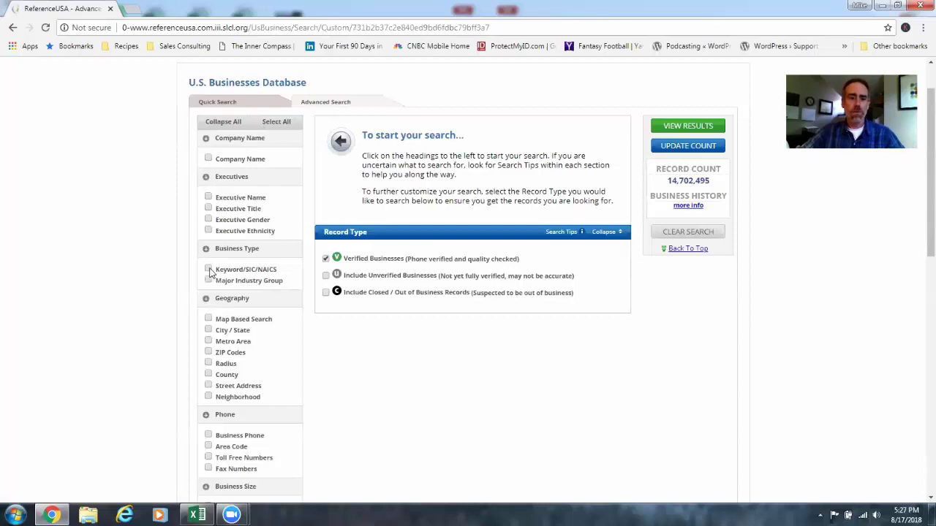
pyautogui.click(209, 269)
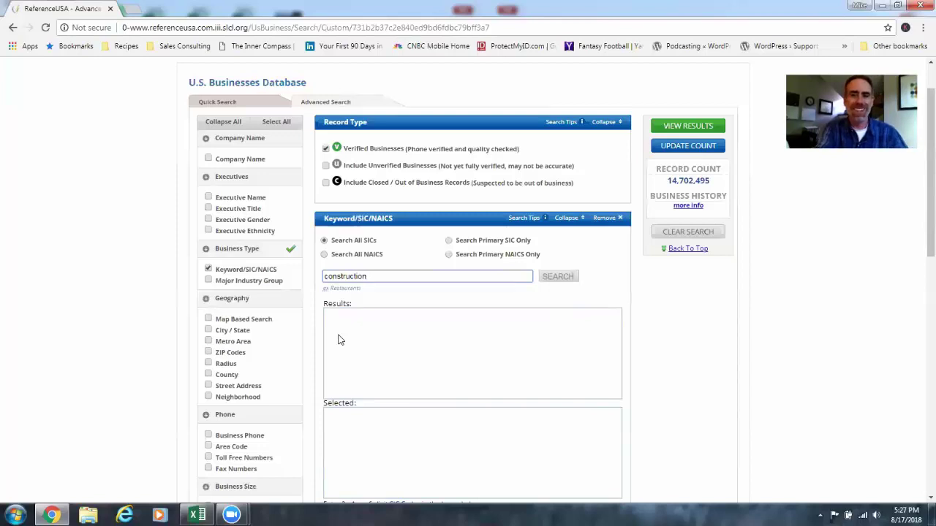
pyautogui.press('Return')
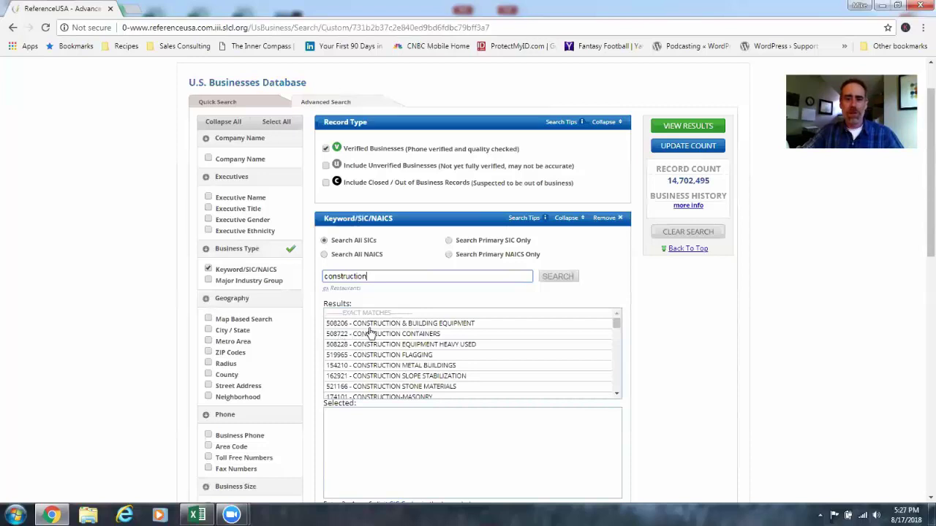
# - Add the first nine exact-match SIC codes to the selection, from Construction & Building Equipment through Construction Companies
pyautogui.click(374, 328)
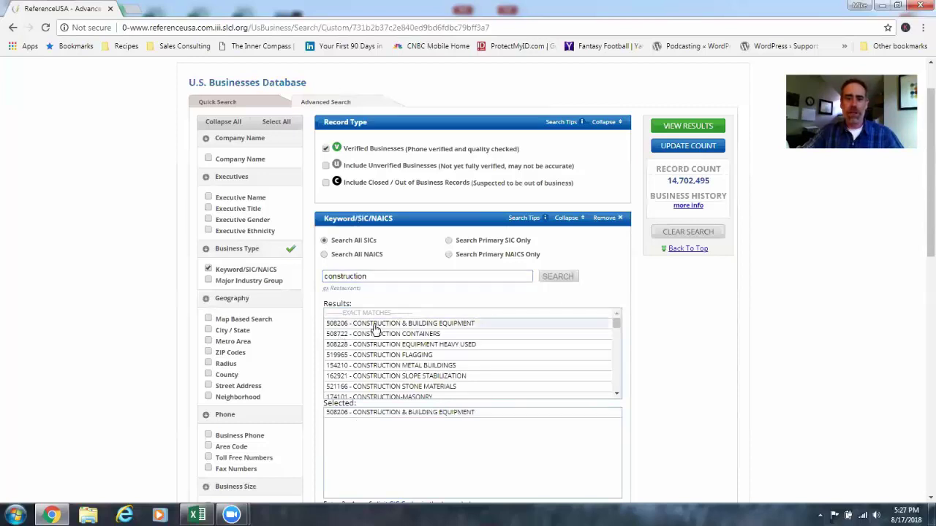
pyautogui.click(379, 335)
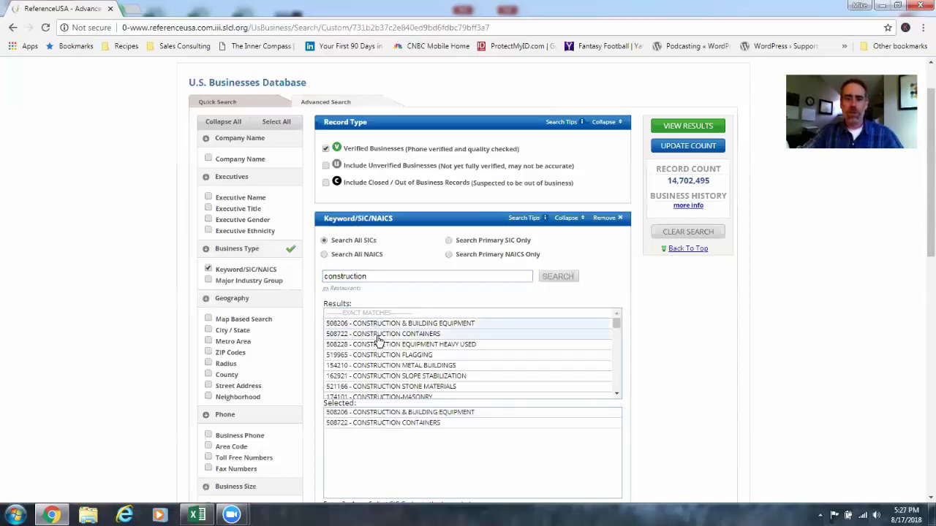
pyautogui.click(373, 345)
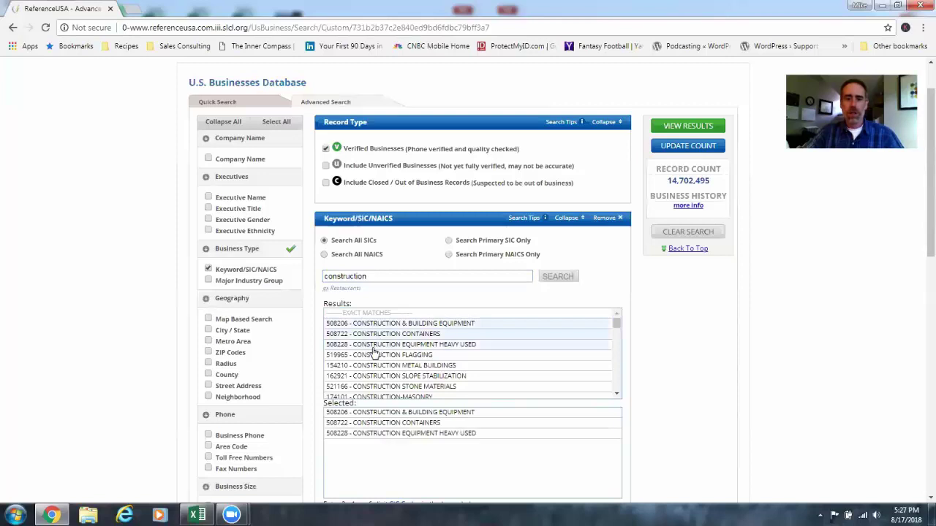
pyautogui.click(374, 356)
pyautogui.click(370, 365)
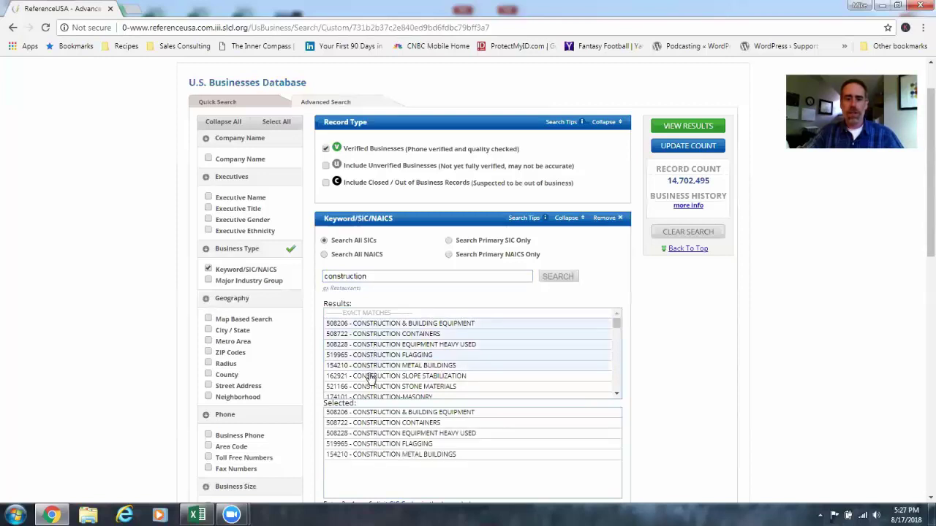
pyautogui.click(371, 377)
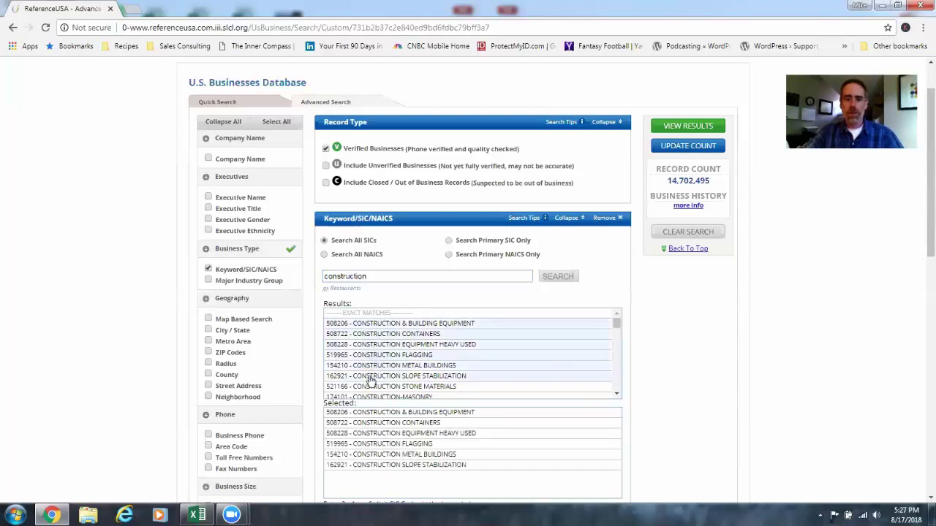
pyautogui.click(371, 387)
pyautogui.scroll(-1, 410, 373)
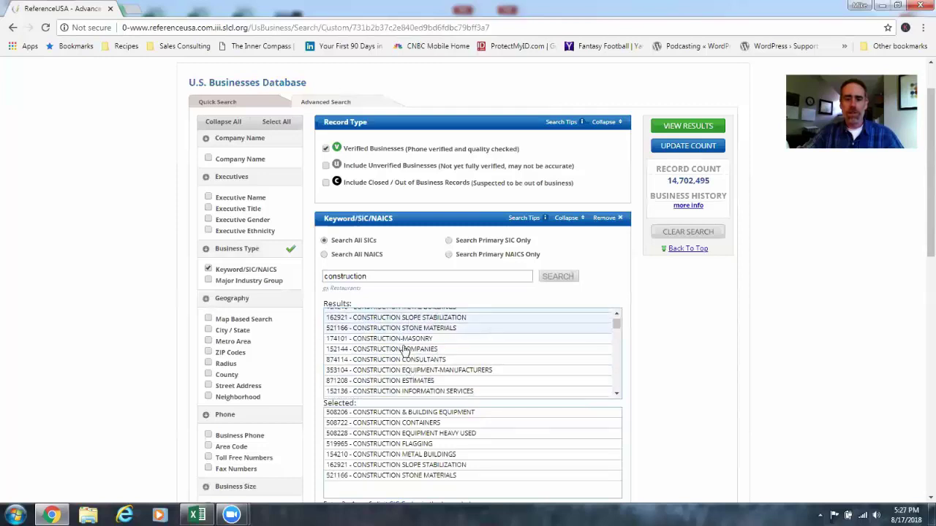
pyautogui.click(404, 339)
pyautogui.click(404, 349)
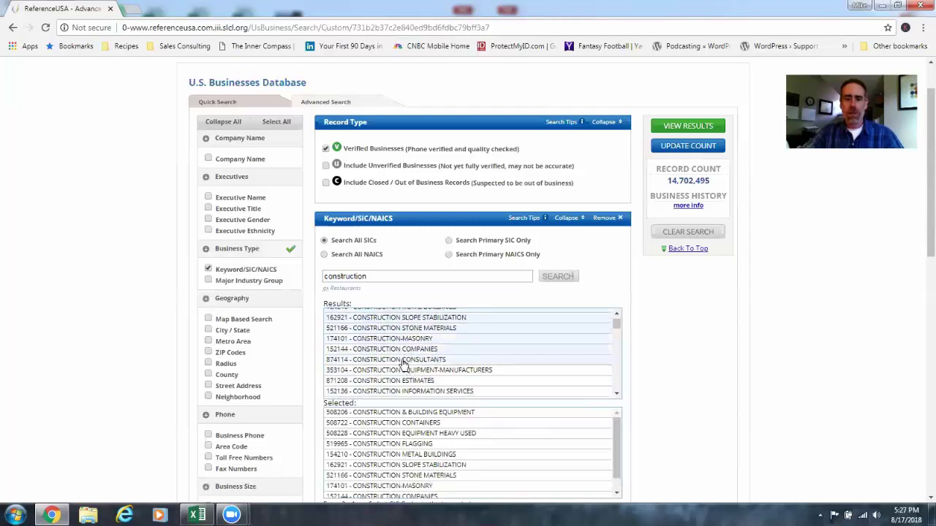
# - Add the following SIC codes to the selection, from Construction Consultants through Asphalt Paving Contractors
pyautogui.scroll(-2, 401, 361)
pyautogui.scroll(2, 395, 355)
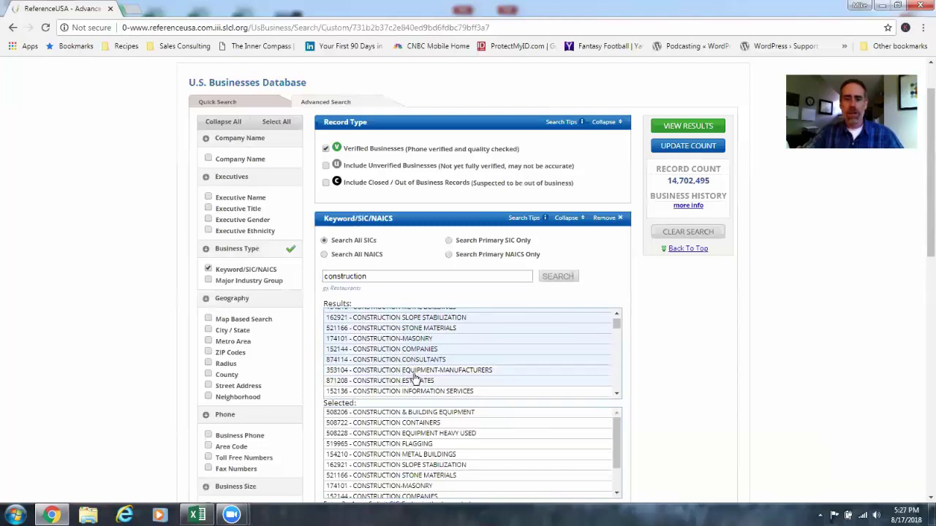
pyautogui.scroll(-2, 414, 376)
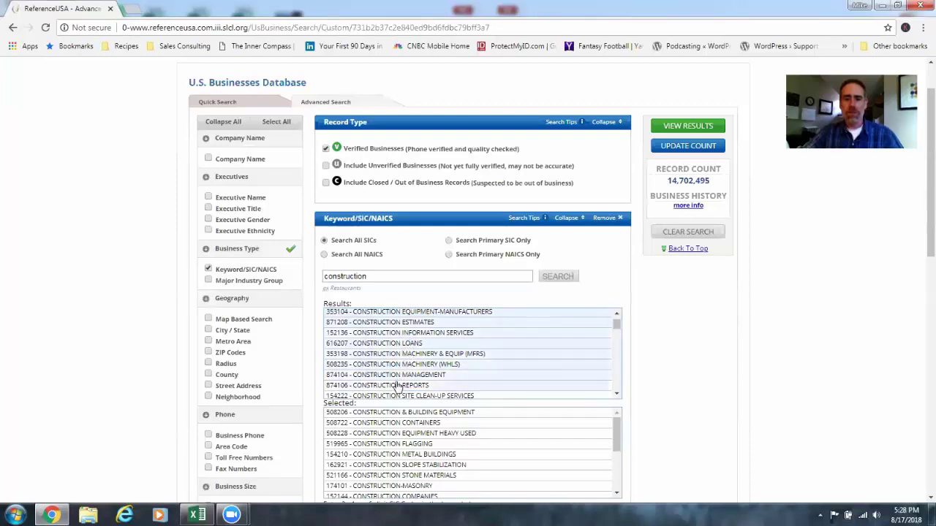
pyautogui.scroll(-2, 414, 369)
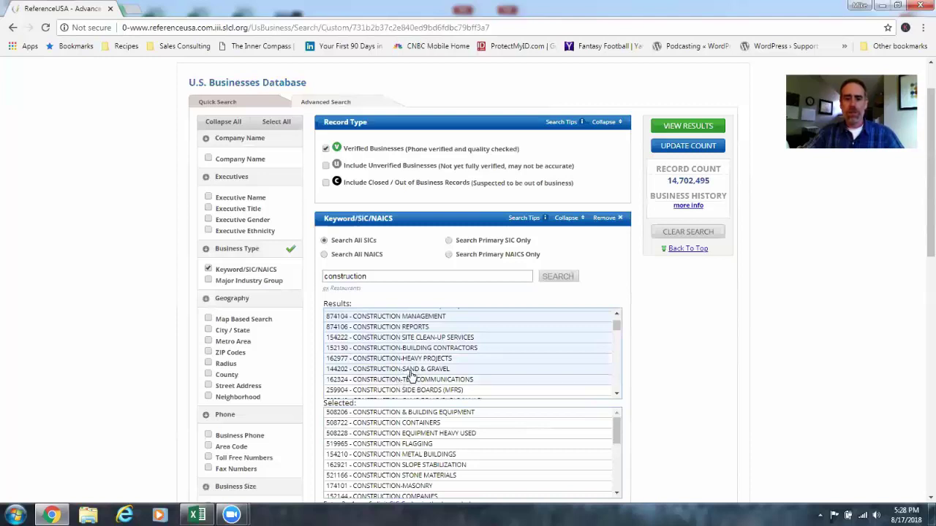
pyautogui.scroll(-1, 409, 379)
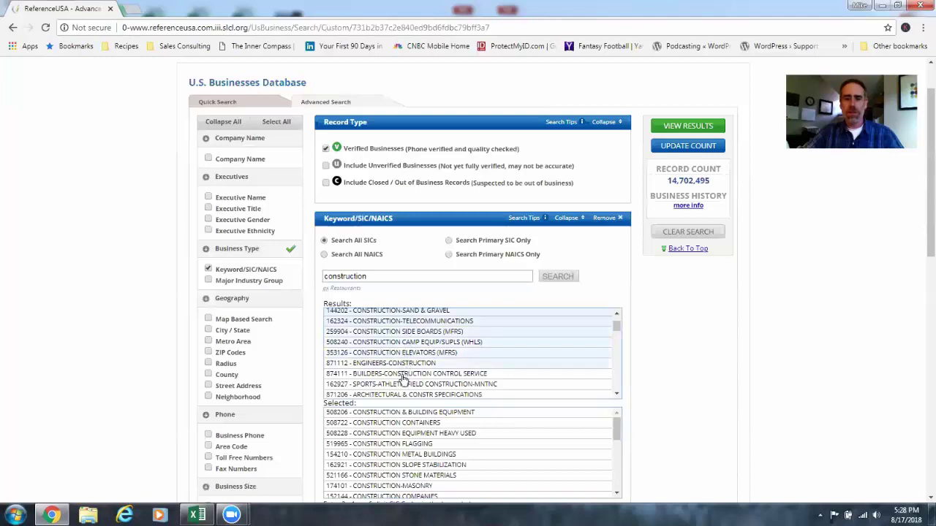
pyautogui.scroll(-1, 411, 382)
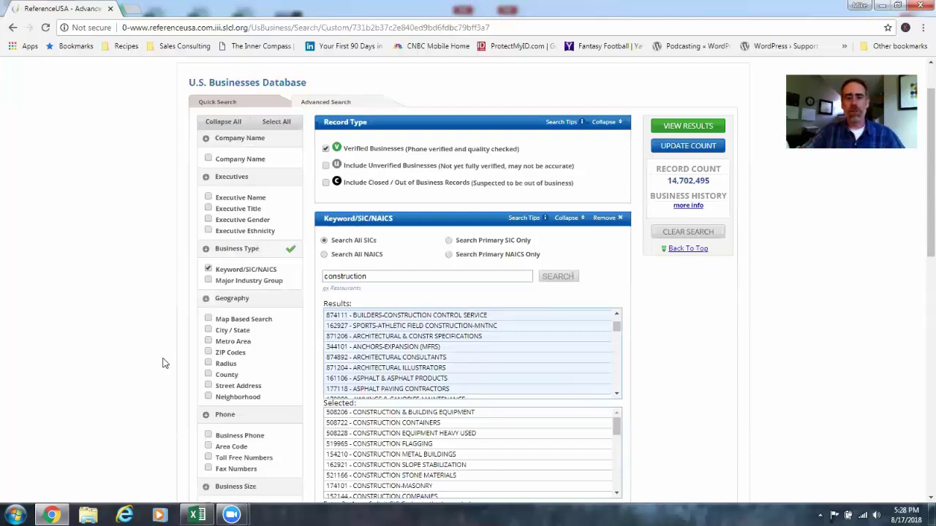
# - Add the Metro Area criterion, set its state to Missouri and select the ST. LOUIS, MO-IL metro area
pyautogui.click(209, 342)
pyautogui.scroll(-5, 333, 355)
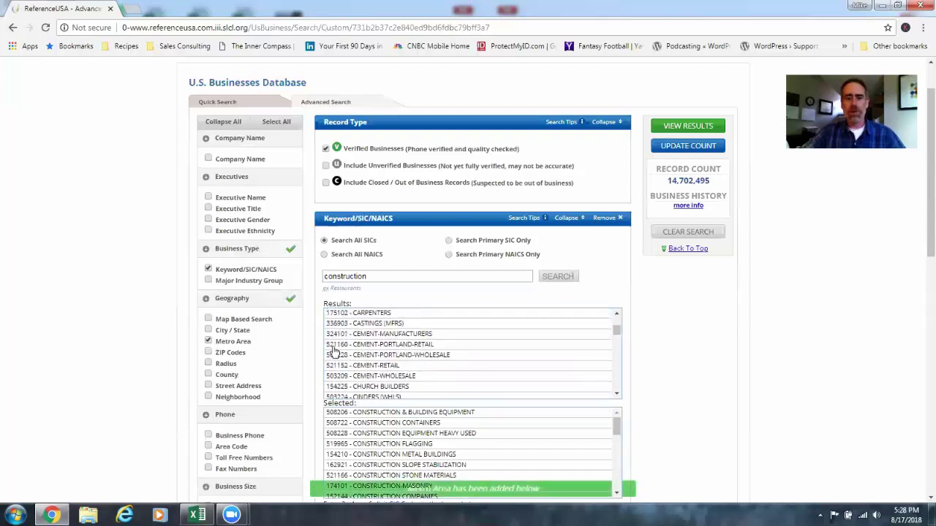
pyautogui.scroll(-4, 742, 337)
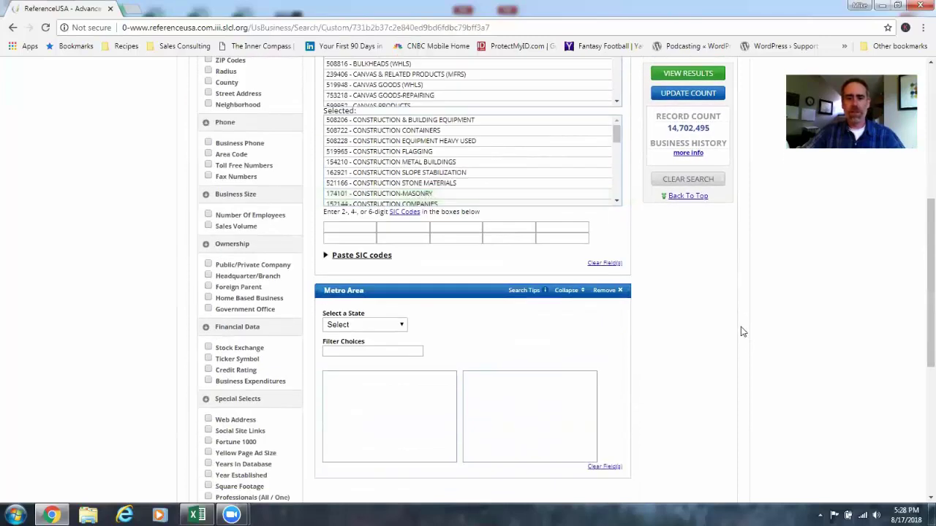
pyautogui.scroll(-1, 454, 315)
pyautogui.click(386, 266)
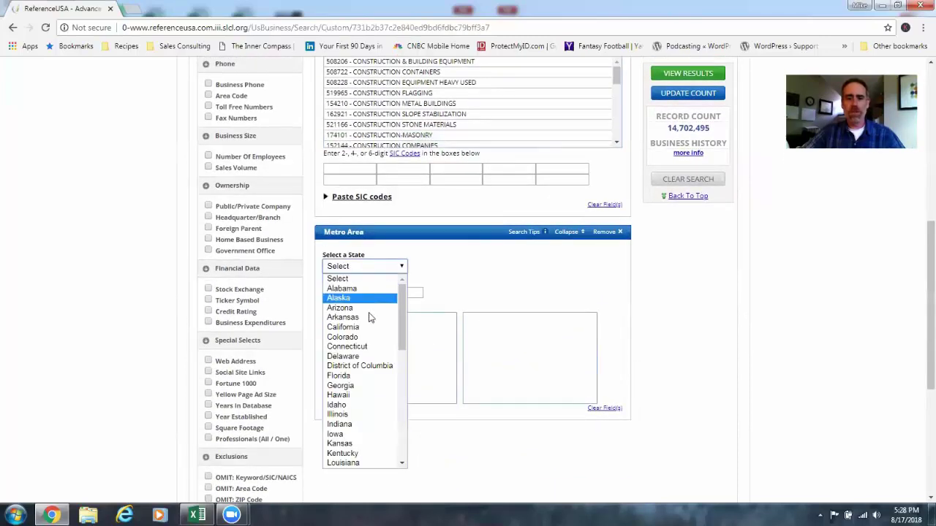
pyautogui.scroll(-3, 370, 373)
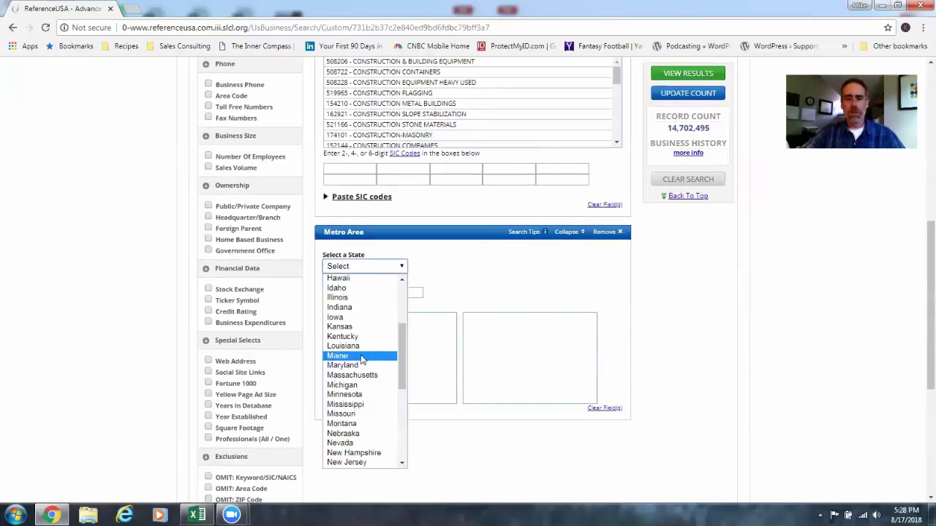
pyautogui.click(359, 414)
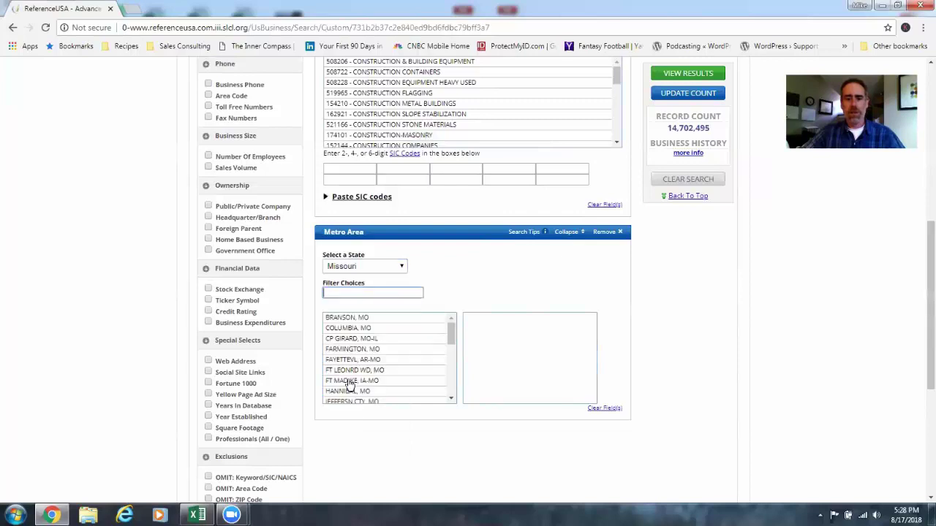
pyautogui.moveTo(451, 333); pyautogui.dragTo(451, 388)
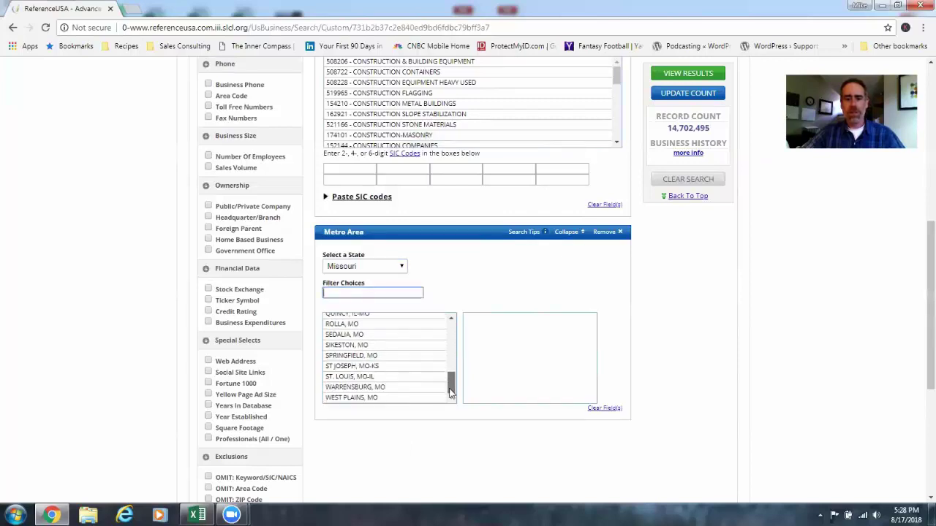
pyautogui.click(389, 378)
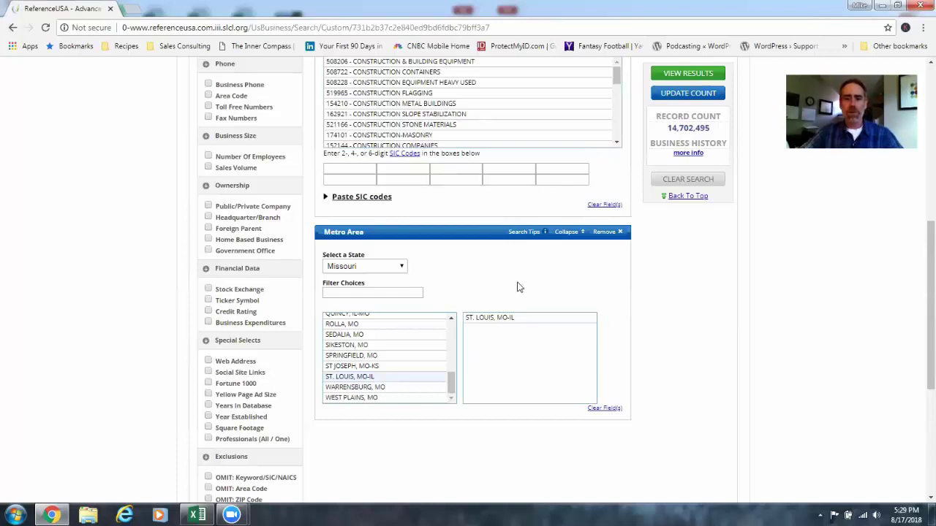
pyautogui.scroll(-3, 517, 288)
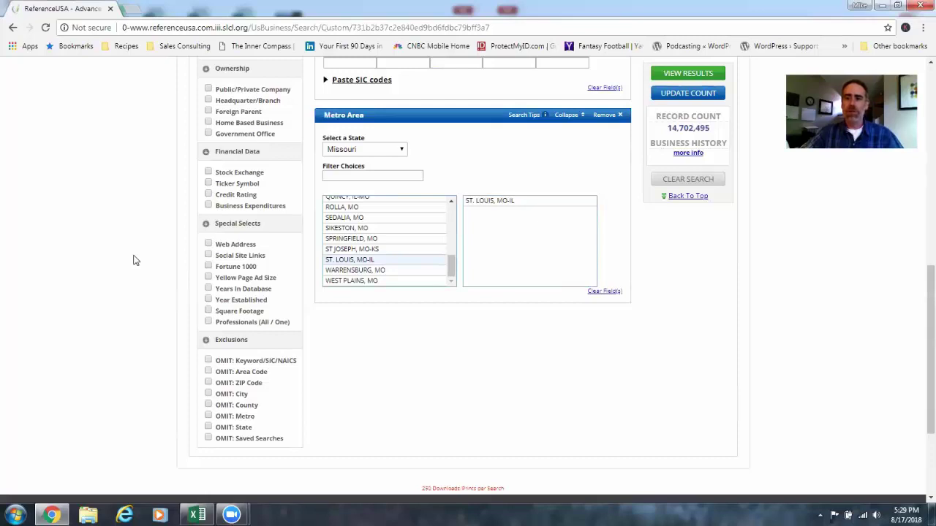
# - Add the Number Of Employees criterion and select the 20-49, 50-99 and 100-249 ranges
pyautogui.scroll(1, 134, 260)
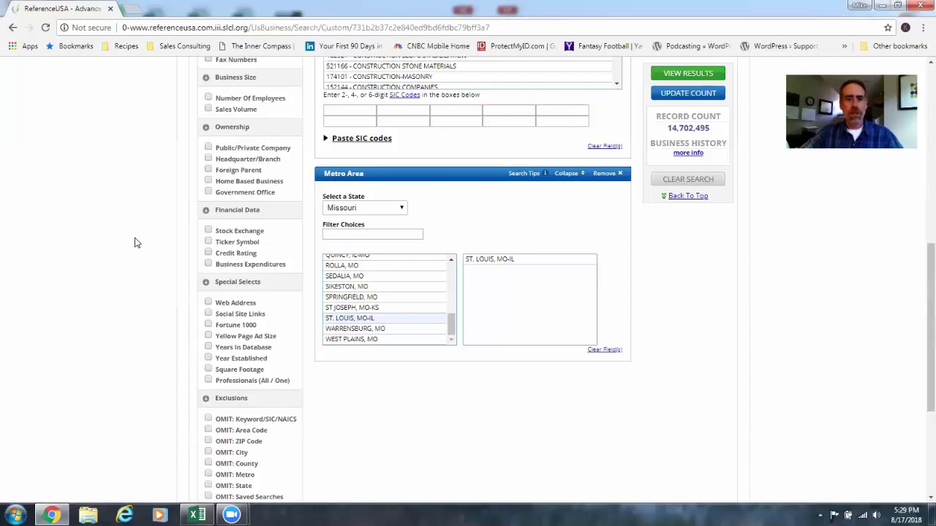
pyautogui.scroll(1, 138, 240)
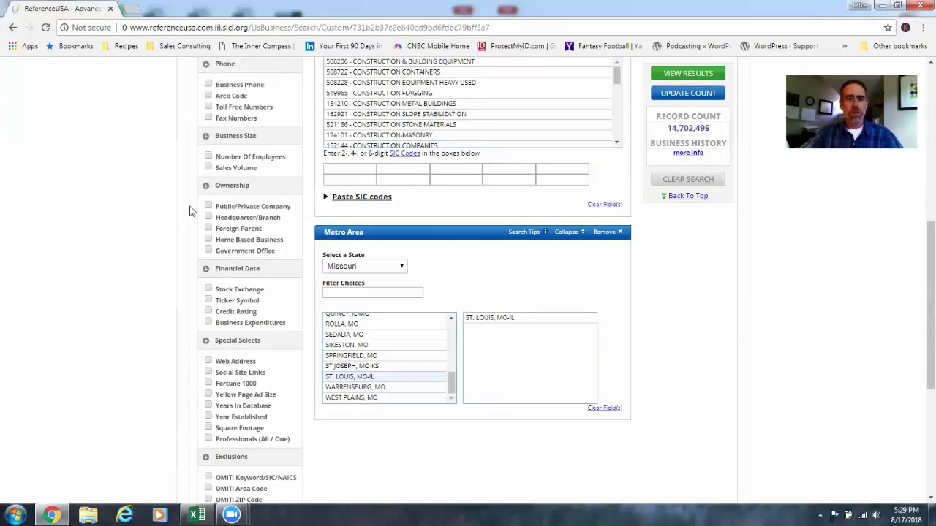
pyautogui.click(209, 157)
pyautogui.scroll(-3, 407, 319)
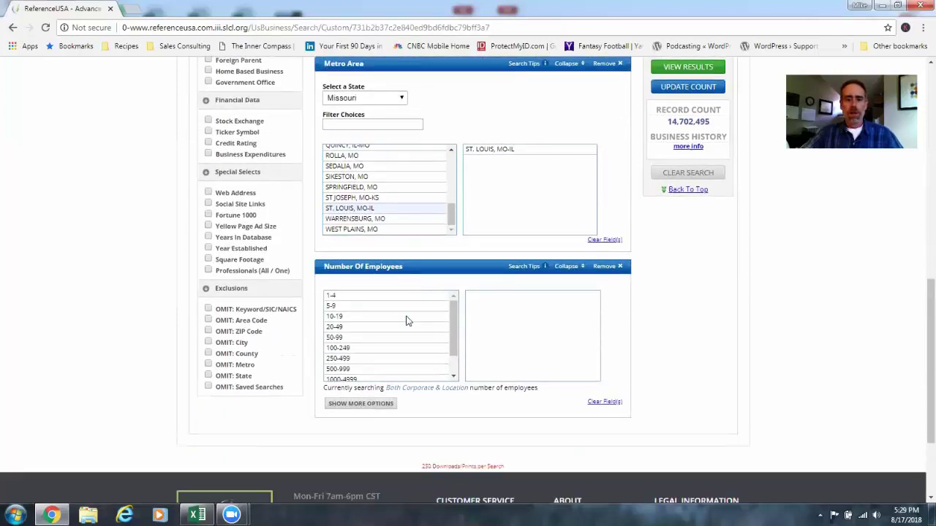
pyautogui.click(344, 323)
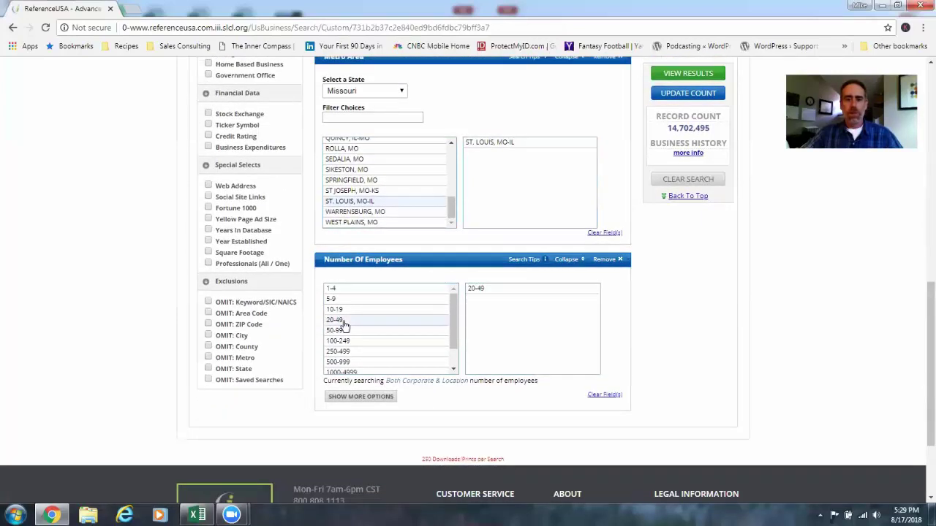
pyautogui.click(339, 331)
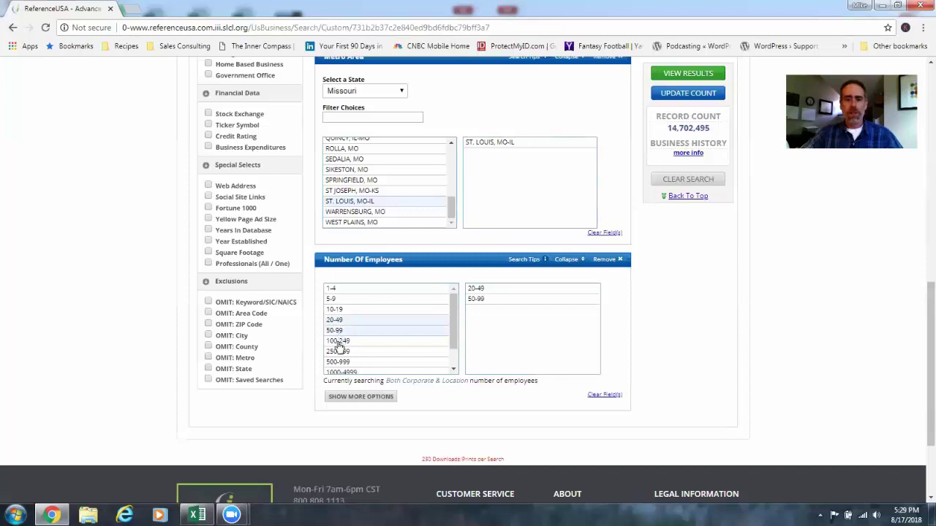
pyautogui.click(338, 341)
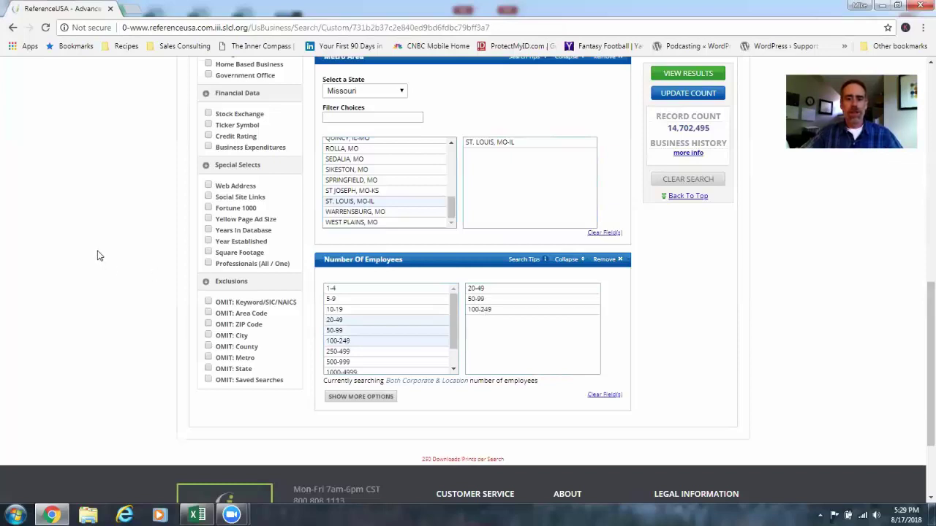
# - Add the Headquarter/Branch criterion, try the Headquarter and Single Location options, and clear both again
pyautogui.scroll(1, 150, 205)
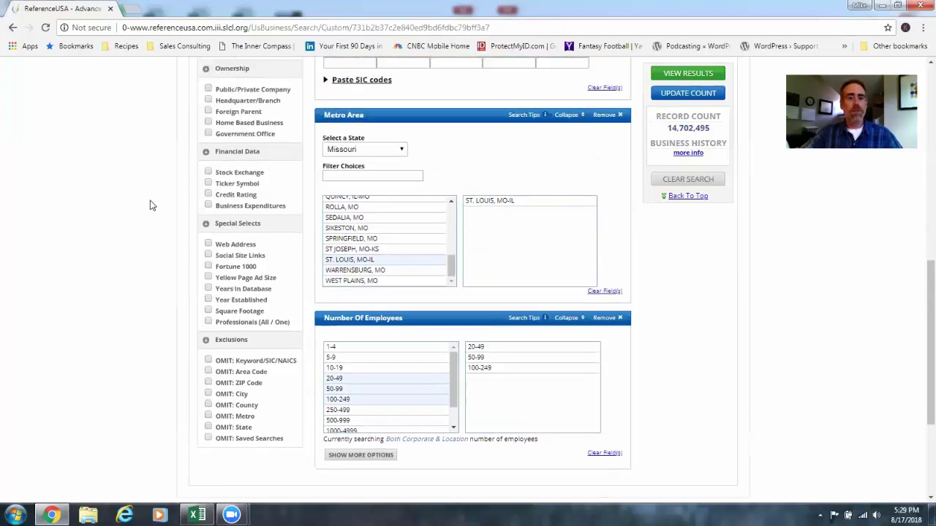
pyautogui.click(208, 101)
pyautogui.scroll(-3, 126, 299)
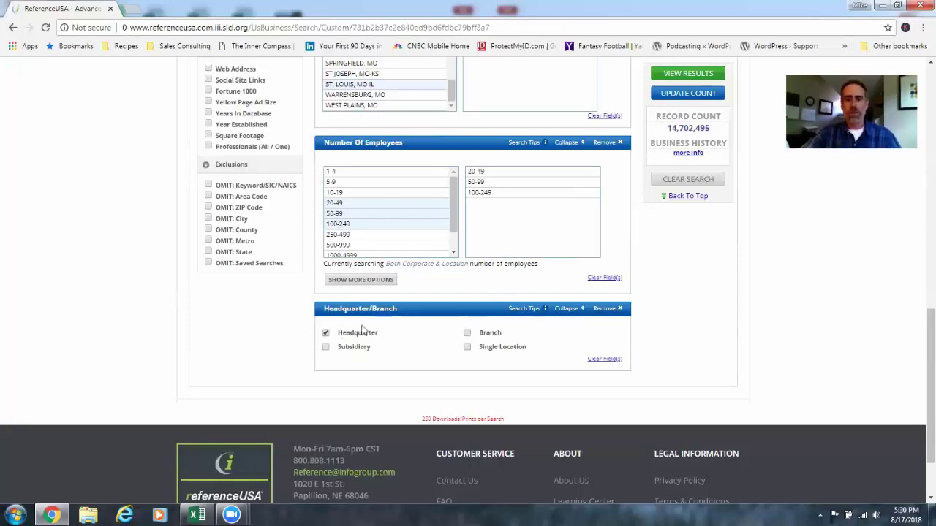
pyautogui.click(466, 348)
pyautogui.click(468, 348)
pyautogui.click(326, 334)
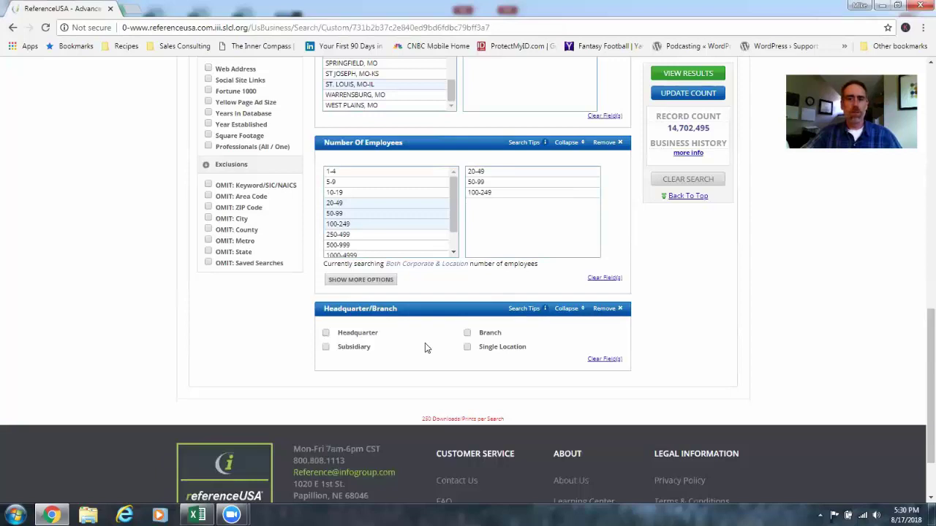
# - Update the record count for the chosen criteria and display the search results
pyautogui.scroll(1, 428, 346)
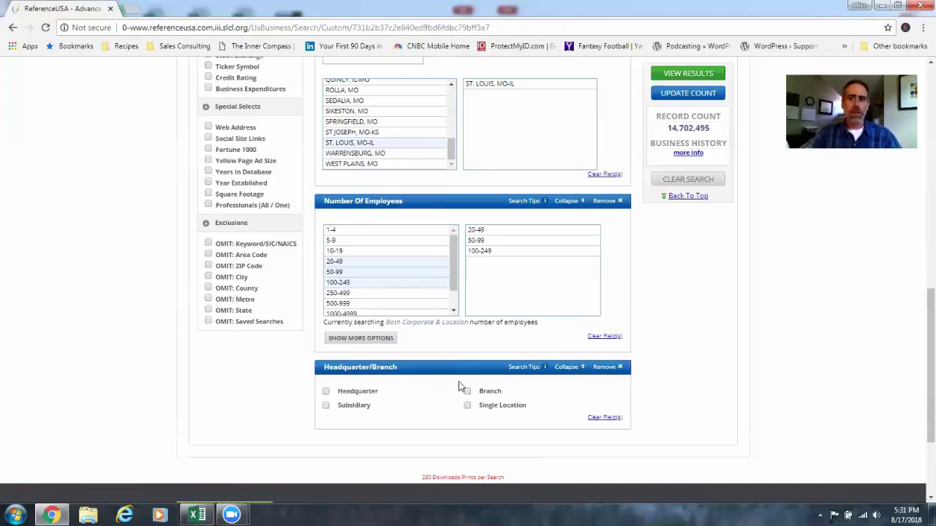
pyautogui.click(688, 95)
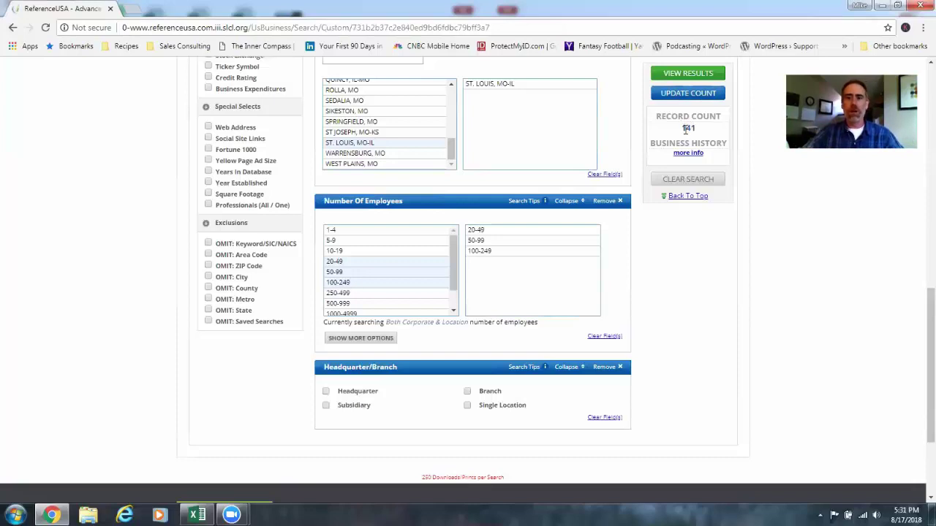
pyautogui.click(687, 73)
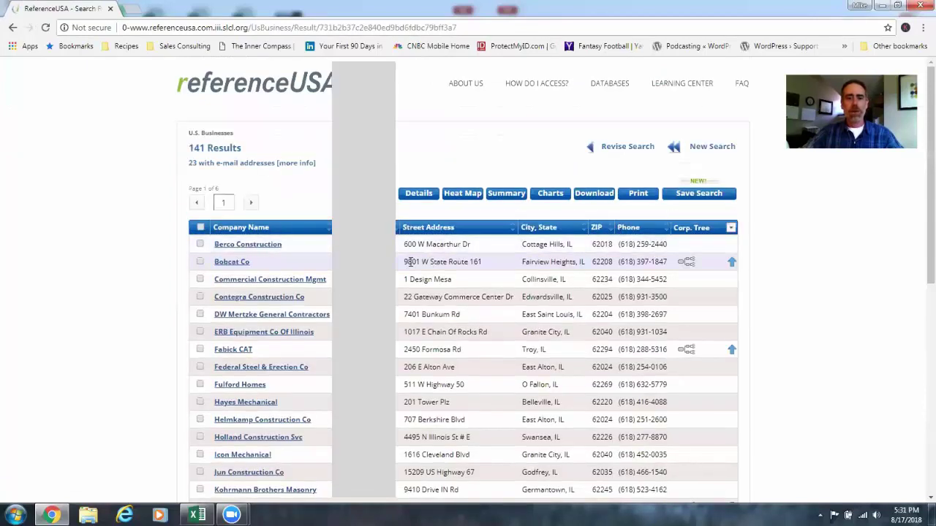
# - Open the Commercial Construction Mgmt record, examine its location, industry, business demographics and management details, and return to the results list
pyautogui.scroll(-3, 411, 263)
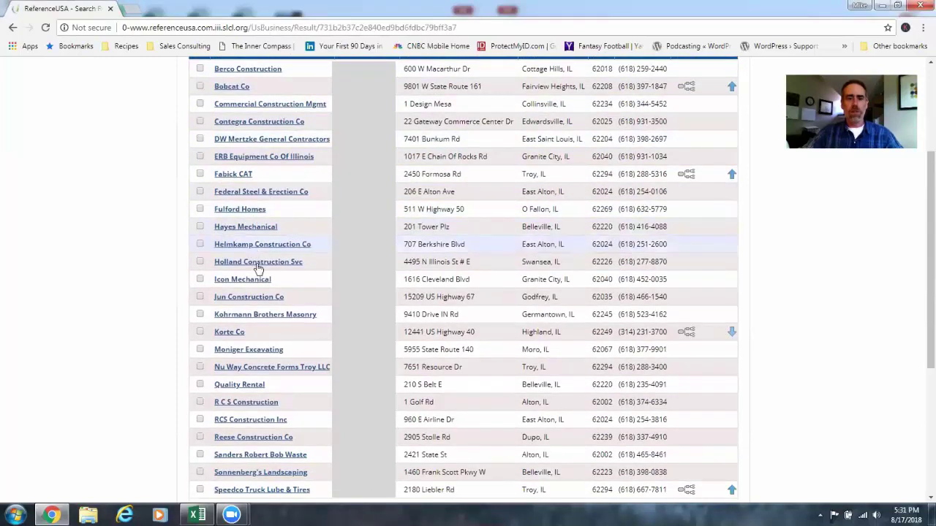
pyautogui.click(252, 107)
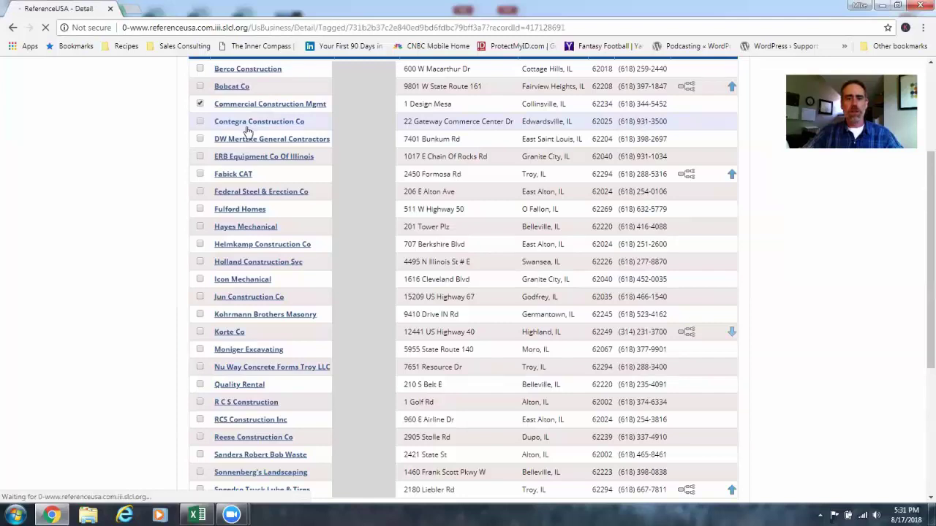
pyautogui.scroll(-3, 101, 234)
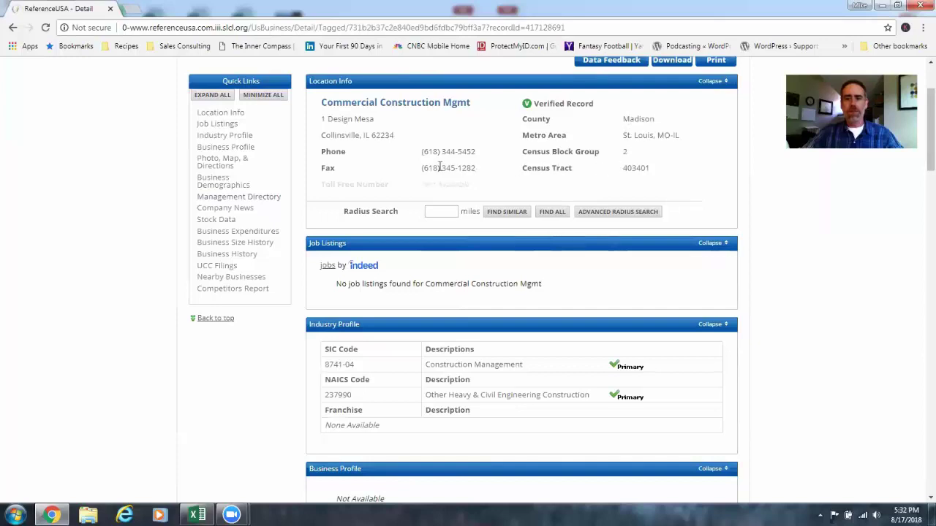
pyautogui.scroll(-3, 438, 157)
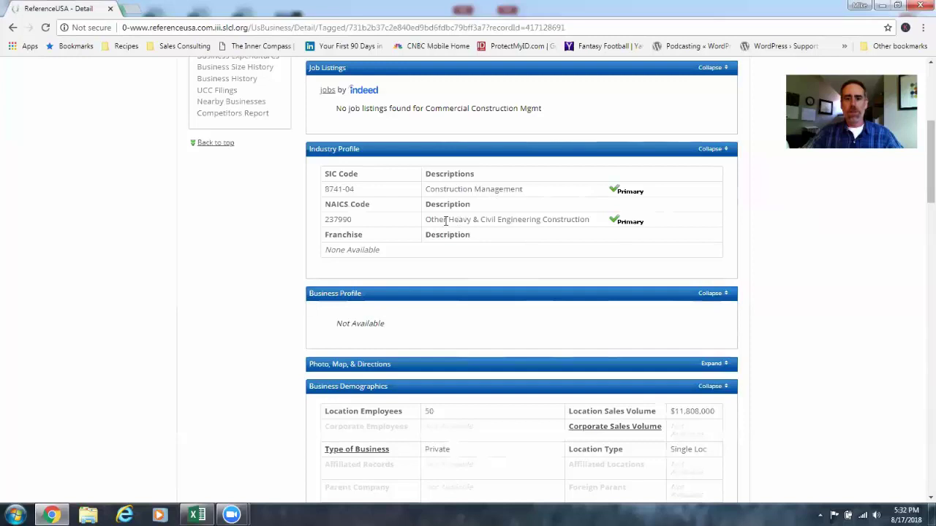
pyautogui.scroll(-3, 508, 227)
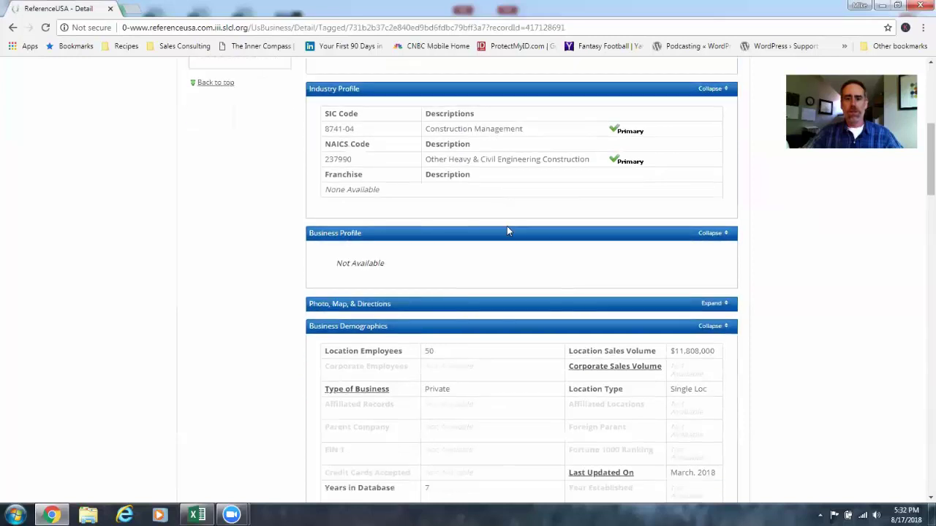
pyautogui.scroll(-2, 499, 231)
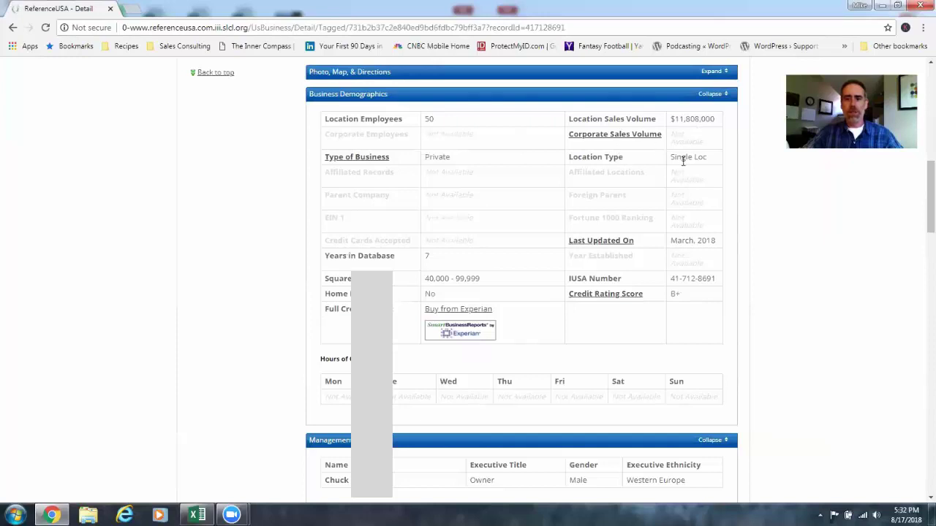
pyautogui.scroll(-3, 561, 319)
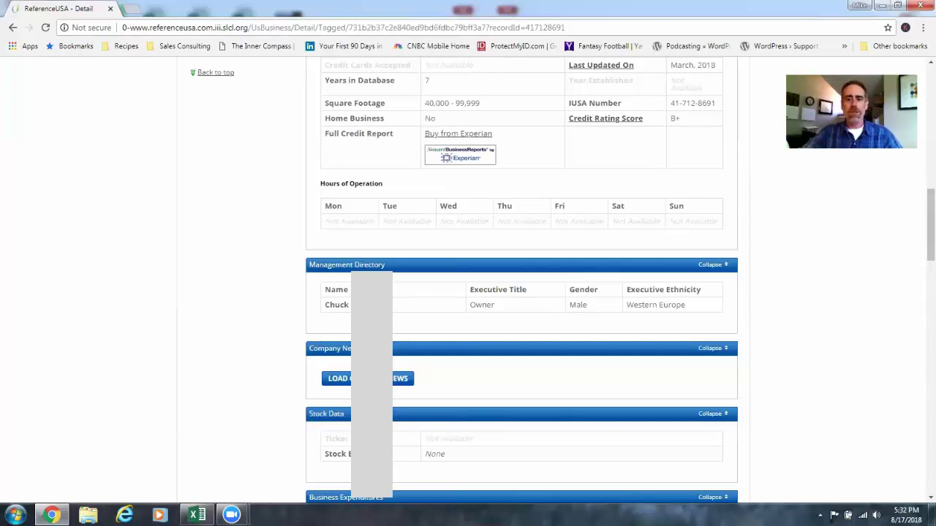
pyautogui.scroll(3, 400, 313)
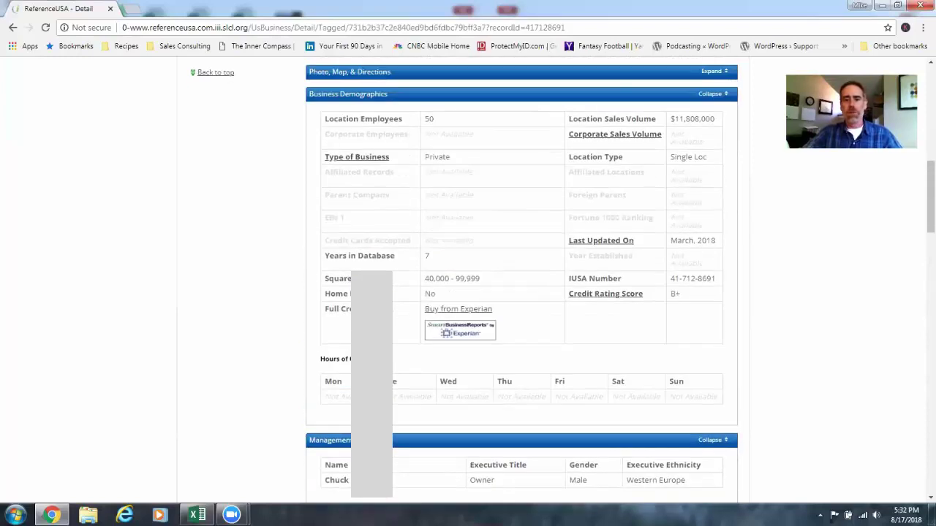
pyautogui.scroll(8, 349, 370)
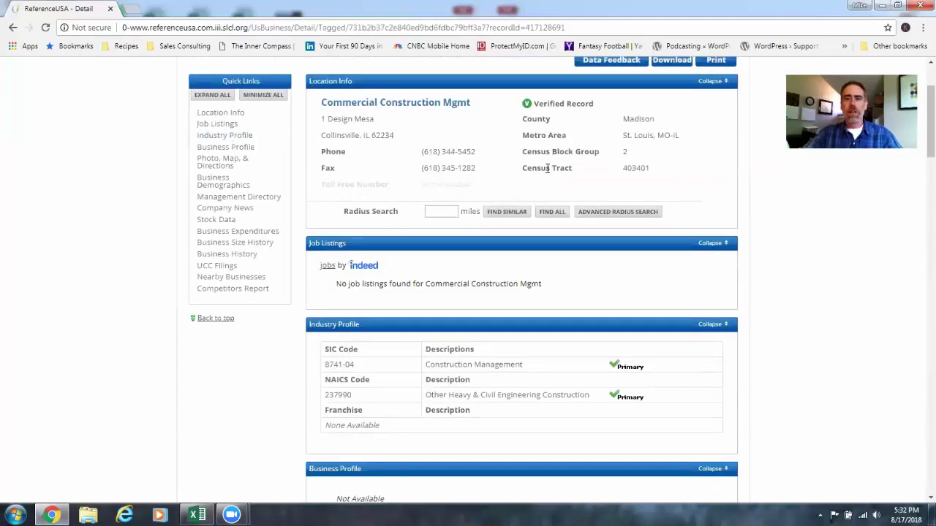
pyautogui.scroll(2, 548, 170)
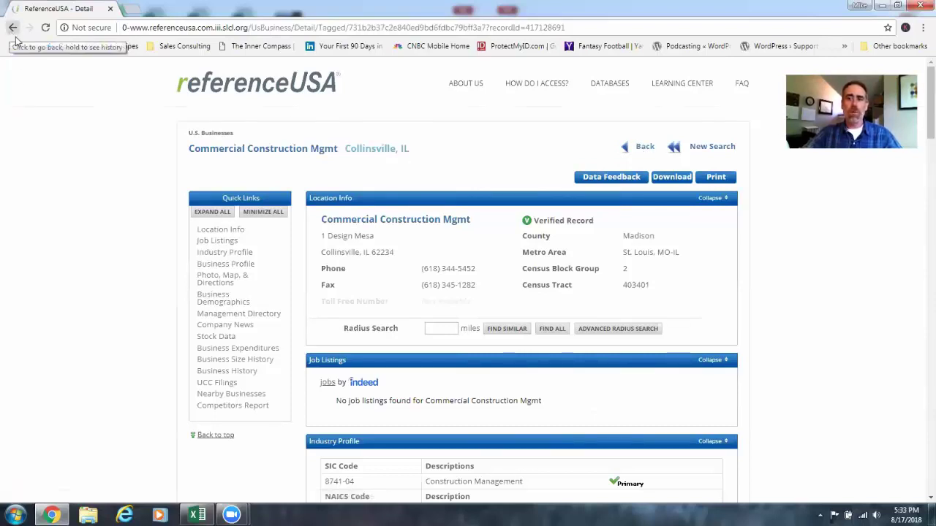
pyautogui.click(636, 149)
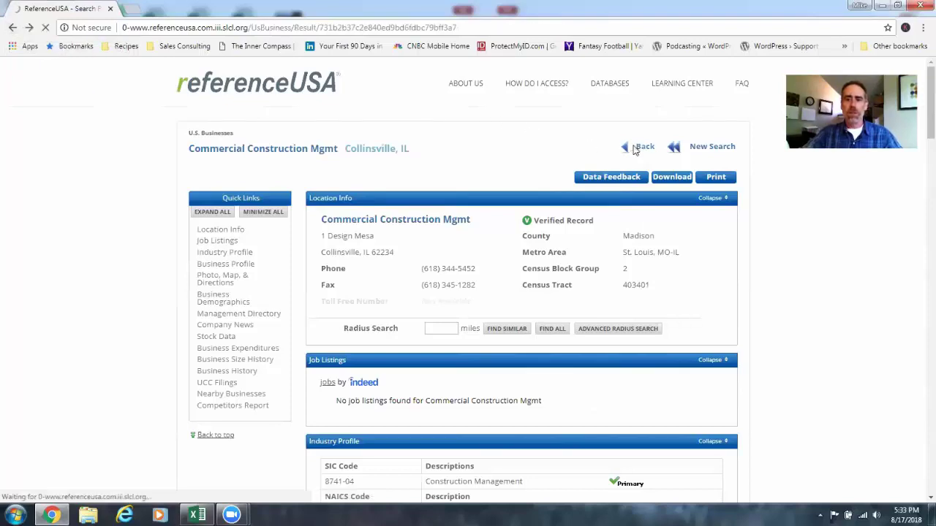
# - Reopen the search criteria for revision and display the results again with the same criteria
pyautogui.scroll(3, 268, 167)
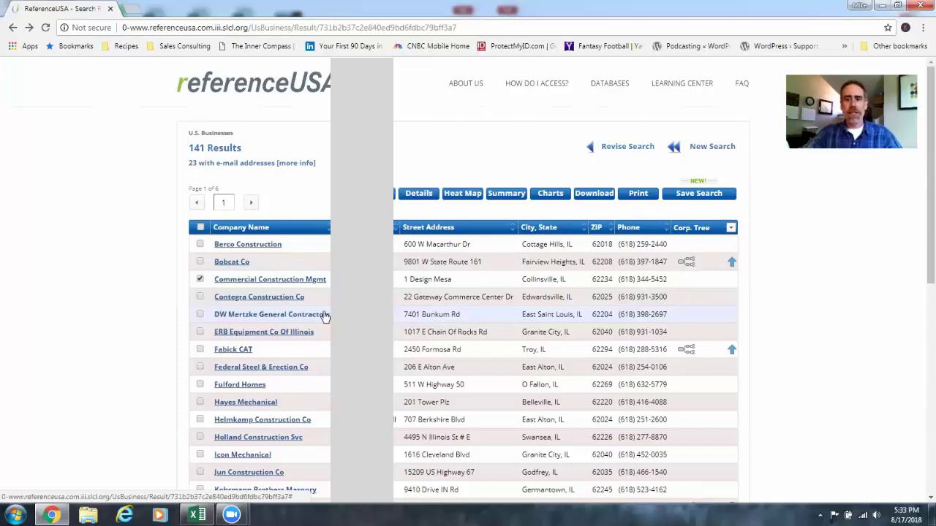
pyautogui.click(628, 148)
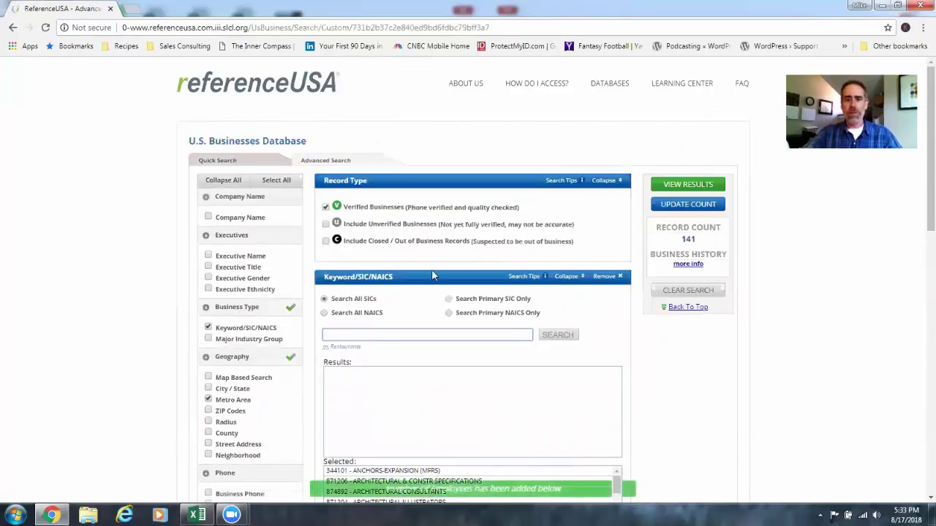
pyautogui.click(684, 190)
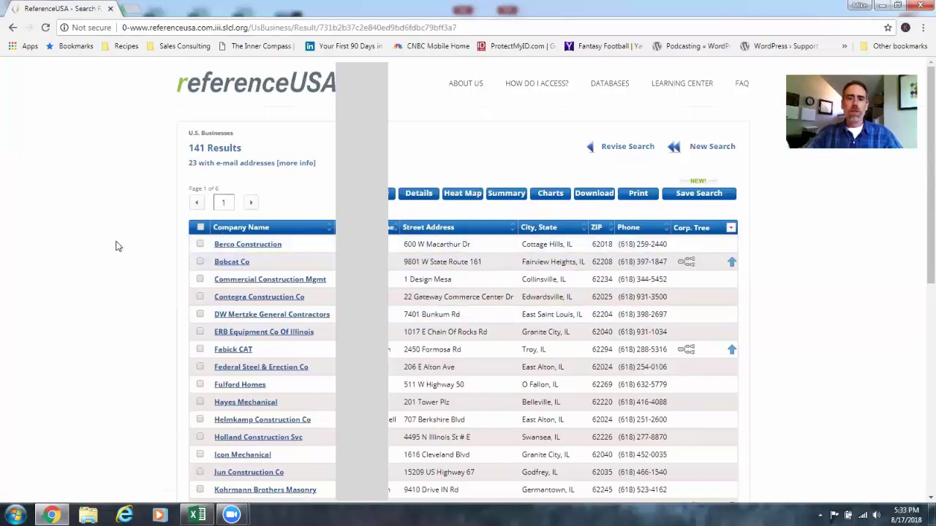
# - Select all records on pages 1 and 2 of the results
pyautogui.scroll(-1, 119, 246)
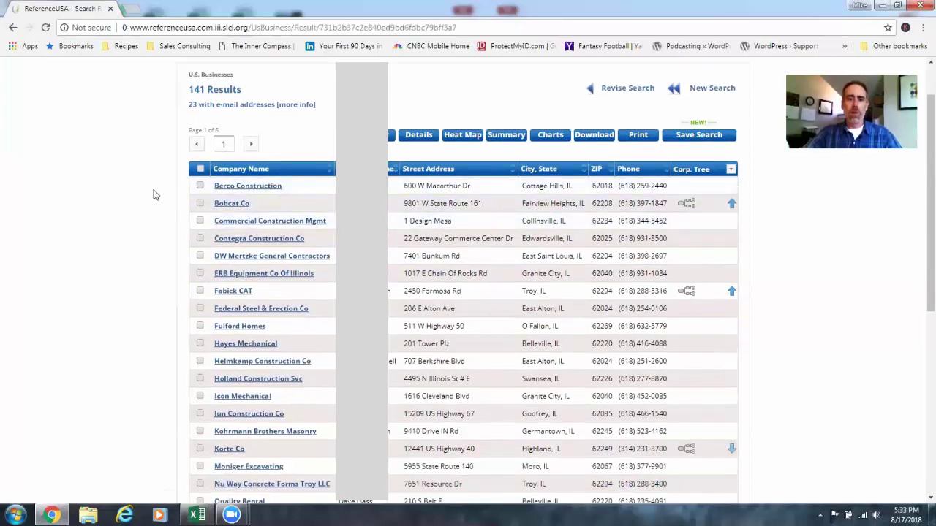
pyautogui.scroll(-1, 154, 195)
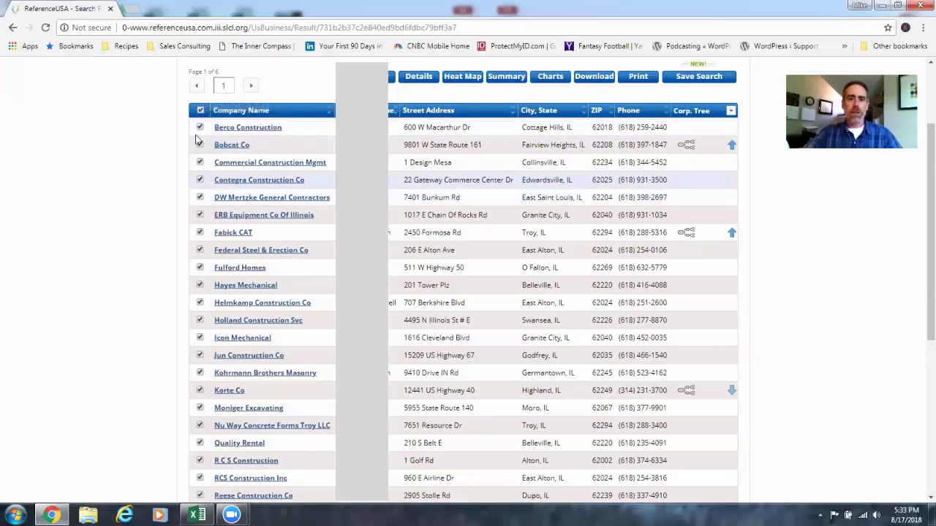
pyautogui.scroll(-3, 244, 217)
pyautogui.scroll(4, 244, 222)
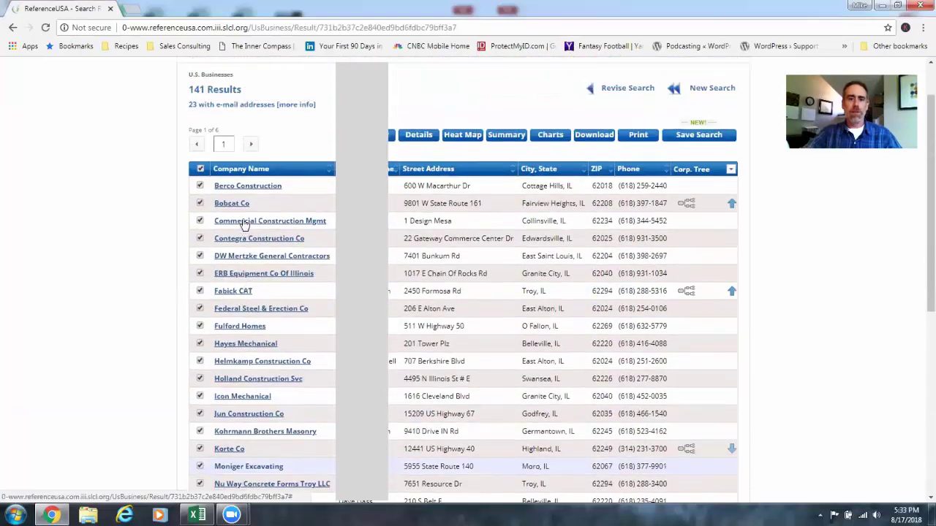
pyautogui.click(249, 145)
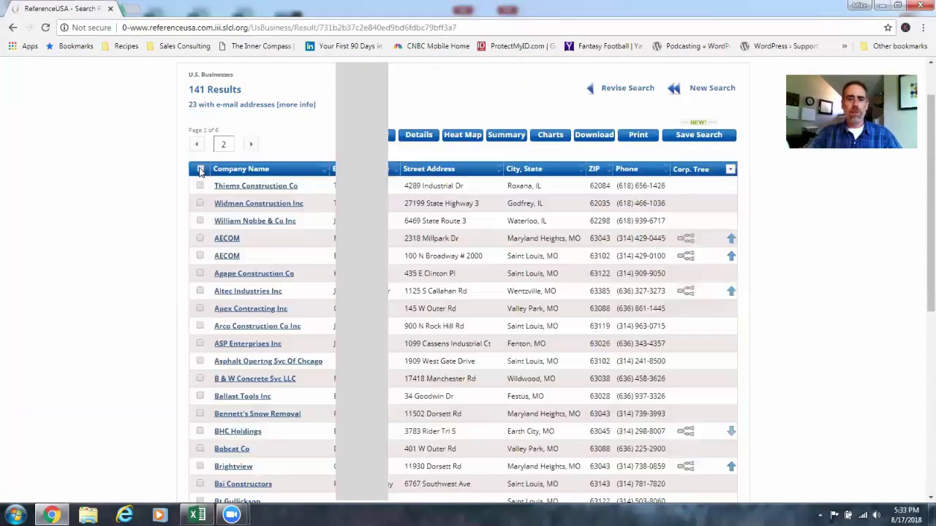
pyautogui.click(200, 170)
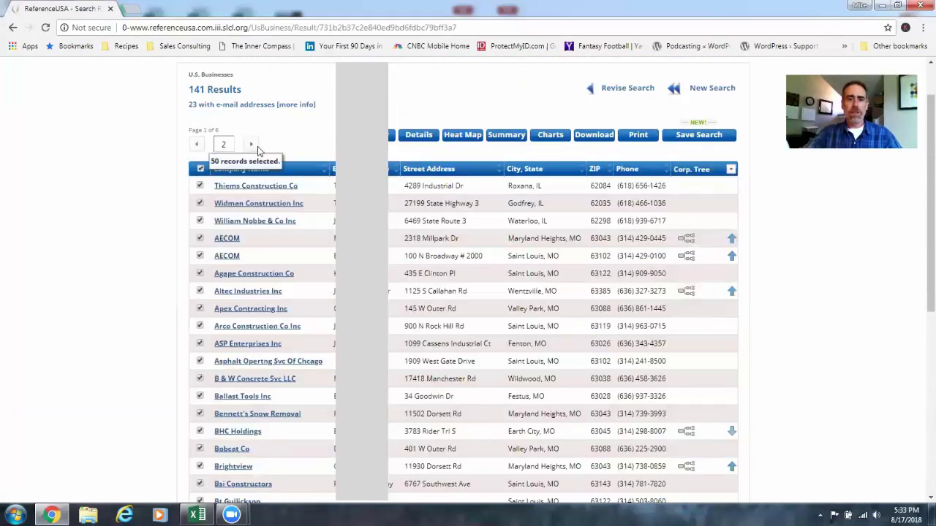
# - Select all records on pages 3 through 6 of the results
pyautogui.click(253, 145)
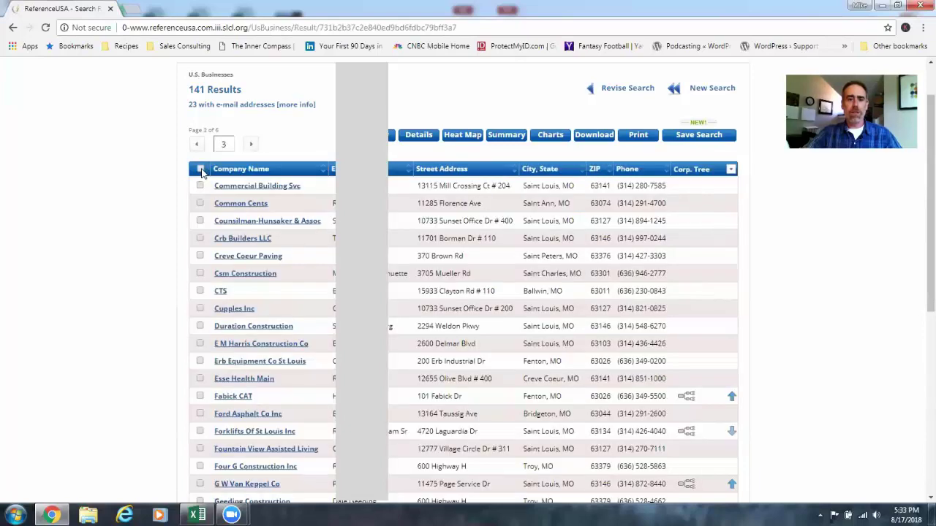
pyautogui.click(201, 170)
pyautogui.click(251, 146)
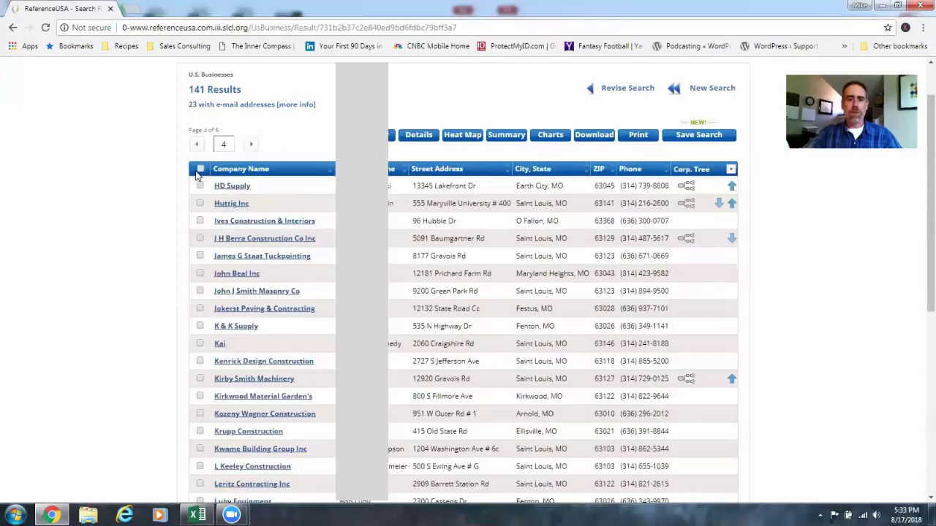
pyautogui.click(201, 170)
pyautogui.click(251, 144)
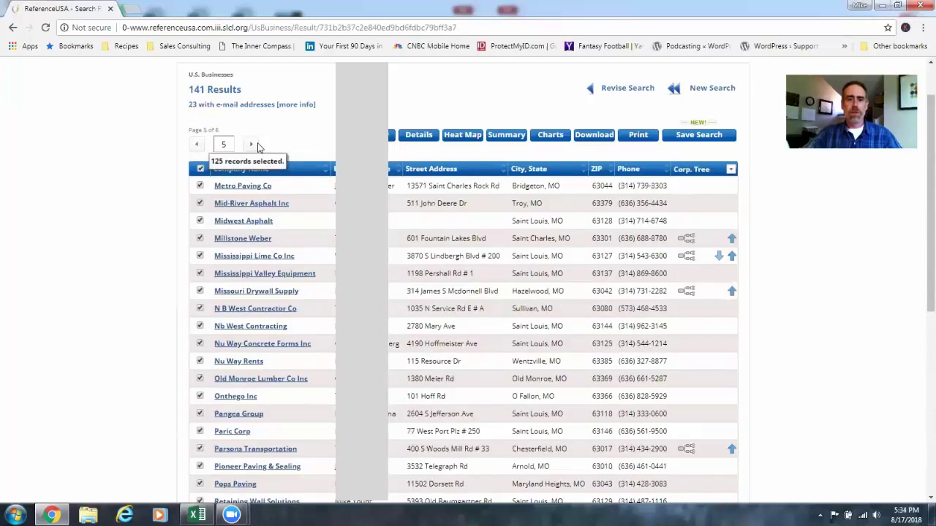
pyautogui.click(251, 144)
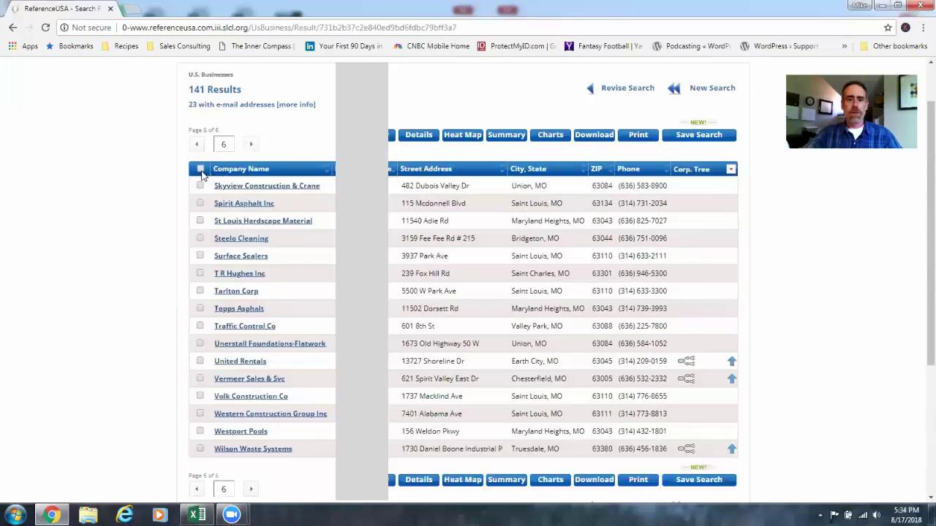
pyautogui.scroll(-2, 296, 264)
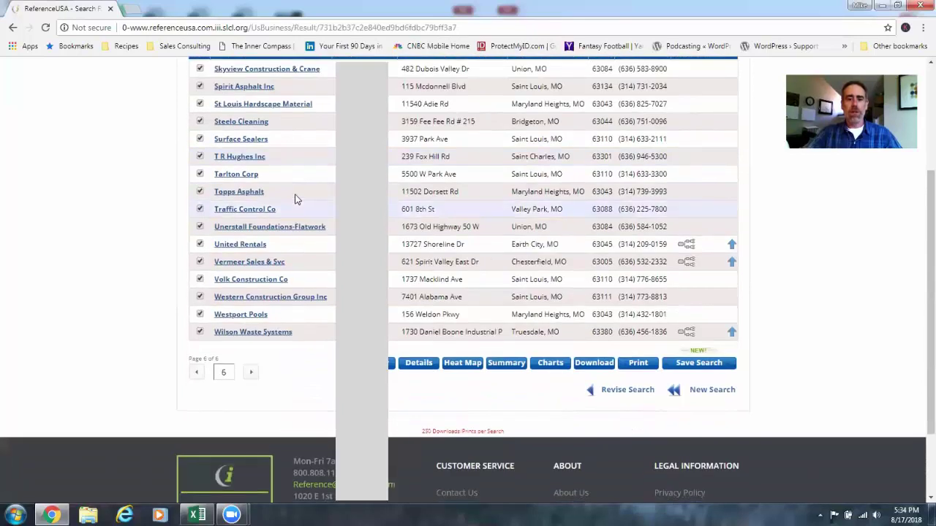
# - Download the selected records in Excel format with the Summary level of detail and open the downloaded file in Excel despite the format mismatch
pyautogui.click(592, 364)
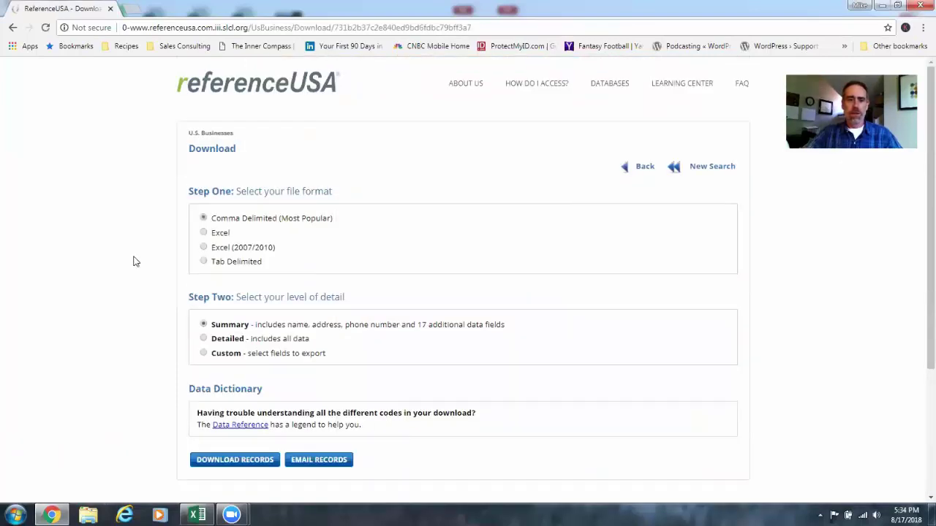
pyautogui.scroll(-1, 135, 261)
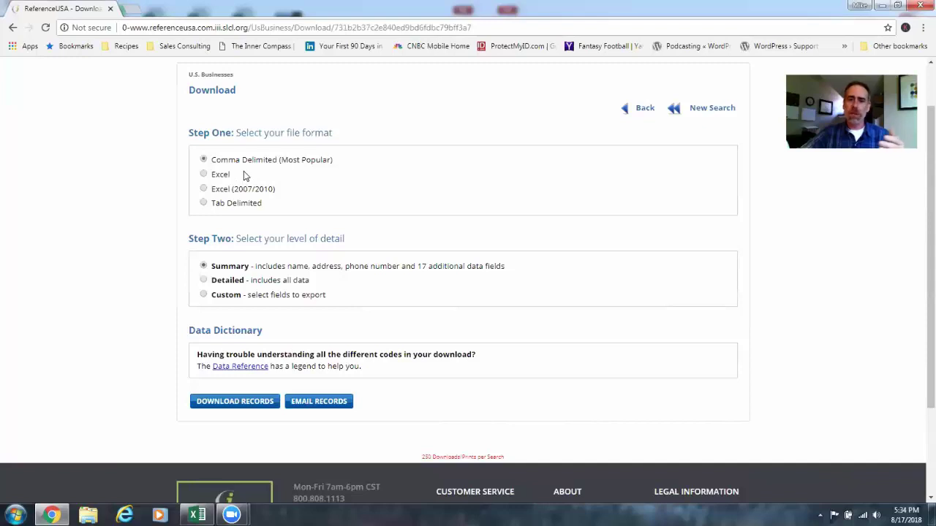
pyautogui.click(204, 176)
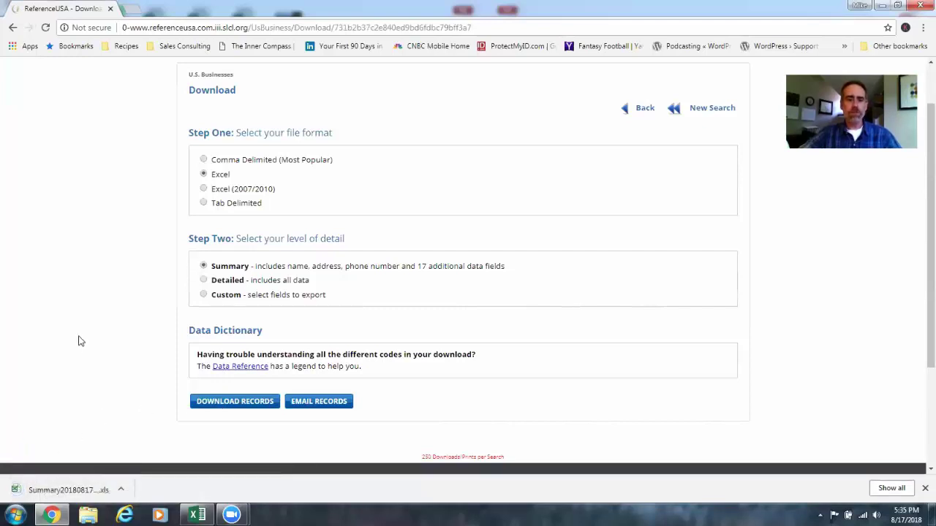
pyautogui.click(62, 495)
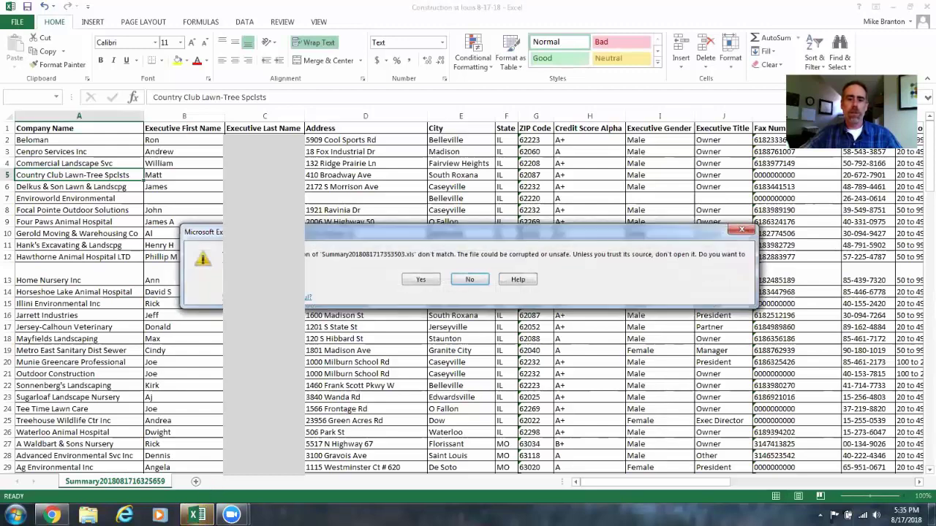
pyautogui.click(411, 286)
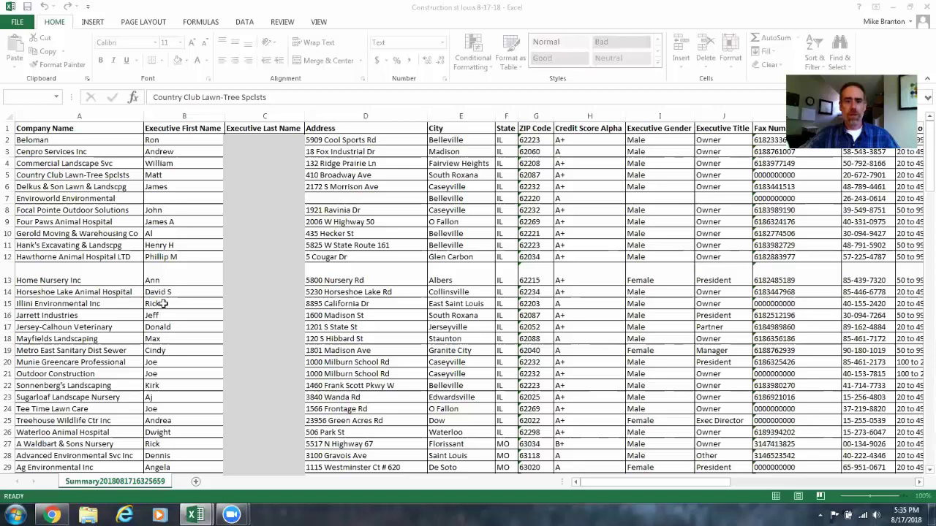
# - Switch to the Construction st louis 8-17-18 workbook and look over its company and executive name columns
pyautogui.moveTo(199, 520)
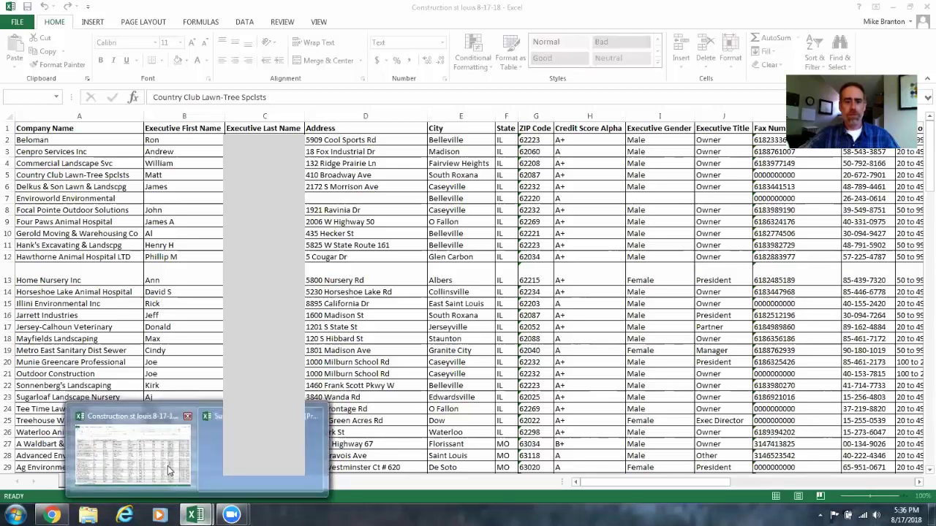
pyautogui.click(168, 467)
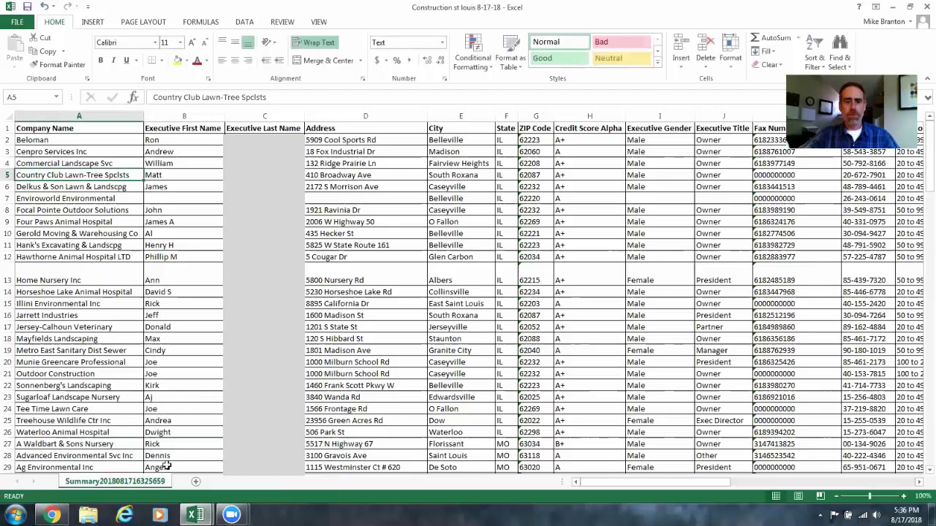
pyautogui.click(78, 316)
pyautogui.click(169, 316)
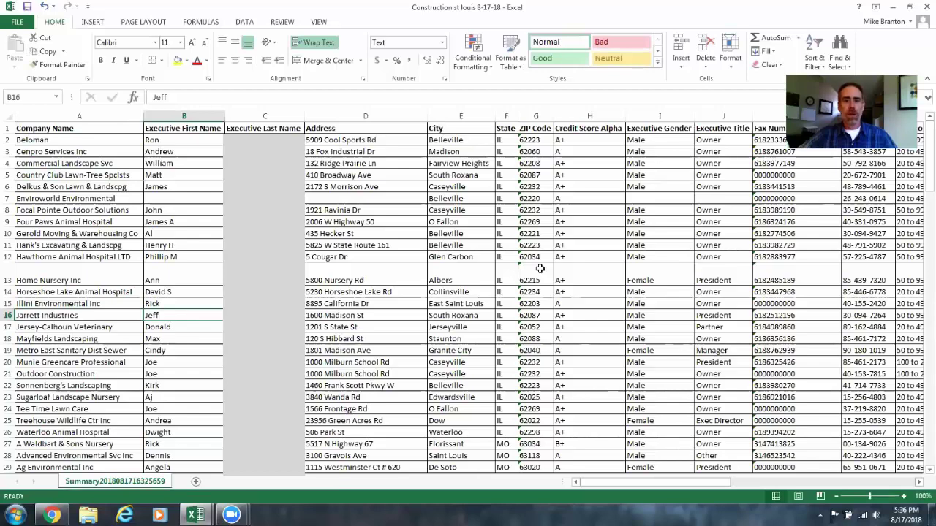
pyautogui.click(337, 43)
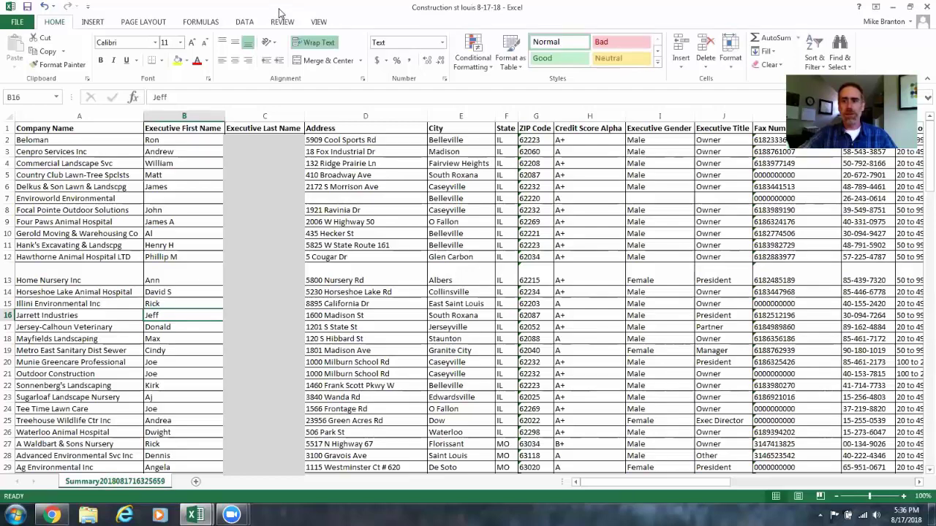
pyautogui.click(909, 7)
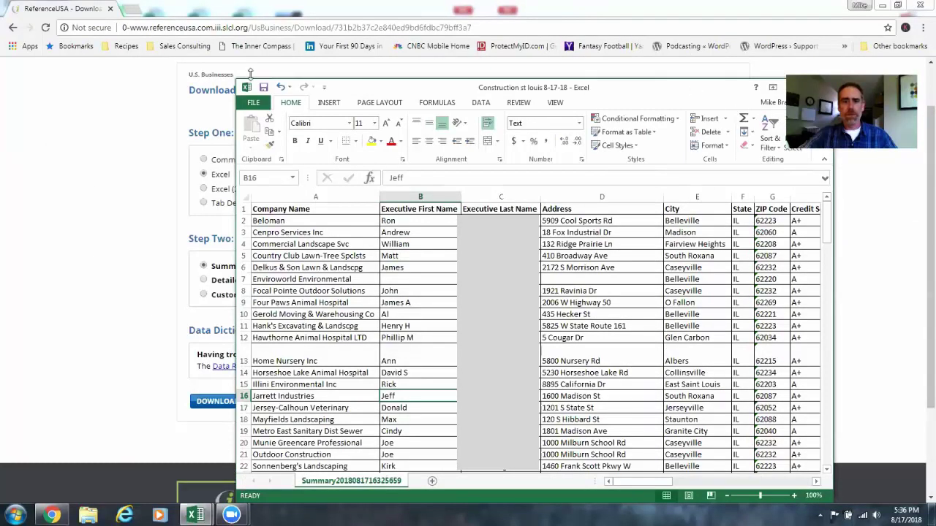
pyautogui.click(253, 102)
pyautogui.click(259, 219)
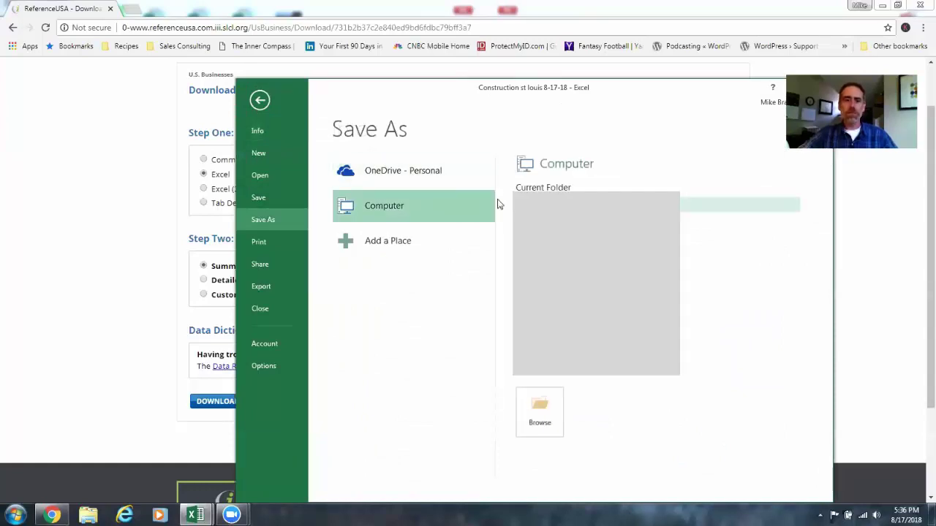
pyautogui.click(259, 101)
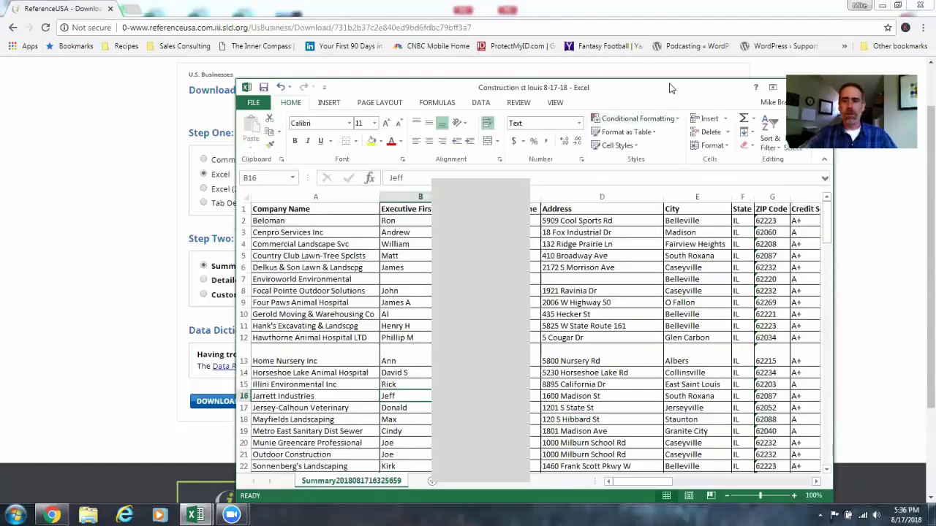
pyautogui.moveTo(596, 75); pyautogui.dragTo(481, 38)
pyautogui.click(680, 51)
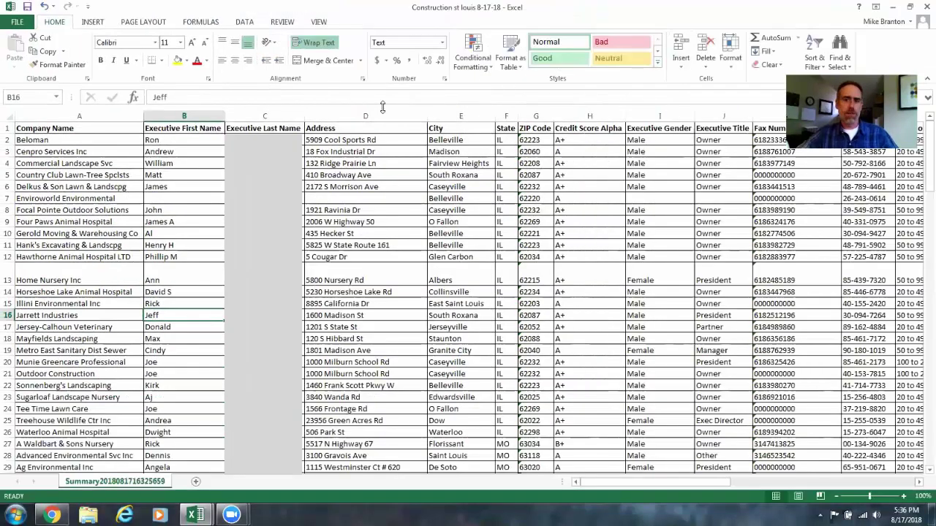
# - Save the workbook to the Desktop as Construction st louis 8-17-18.xlsx, keeping the preselected Excel file type and replacing the existing file
pyautogui.click(16, 21)
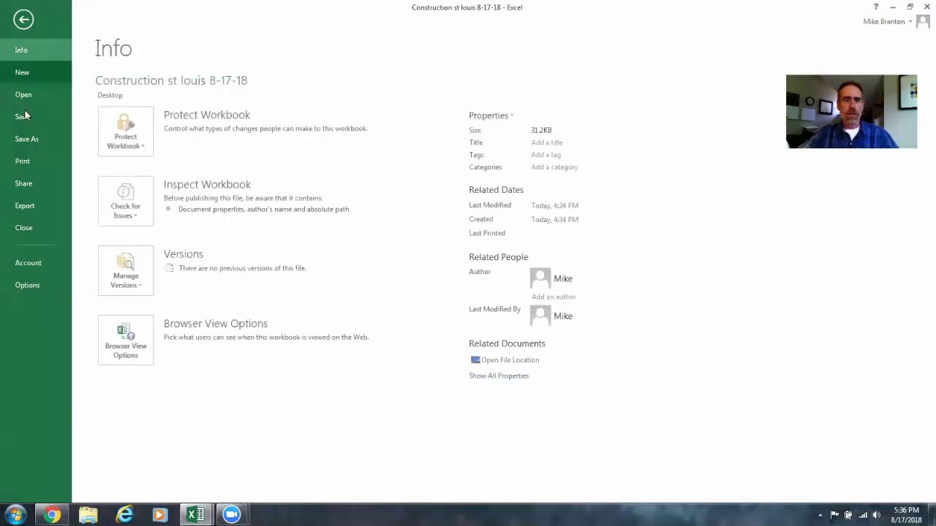
pyautogui.click(26, 138)
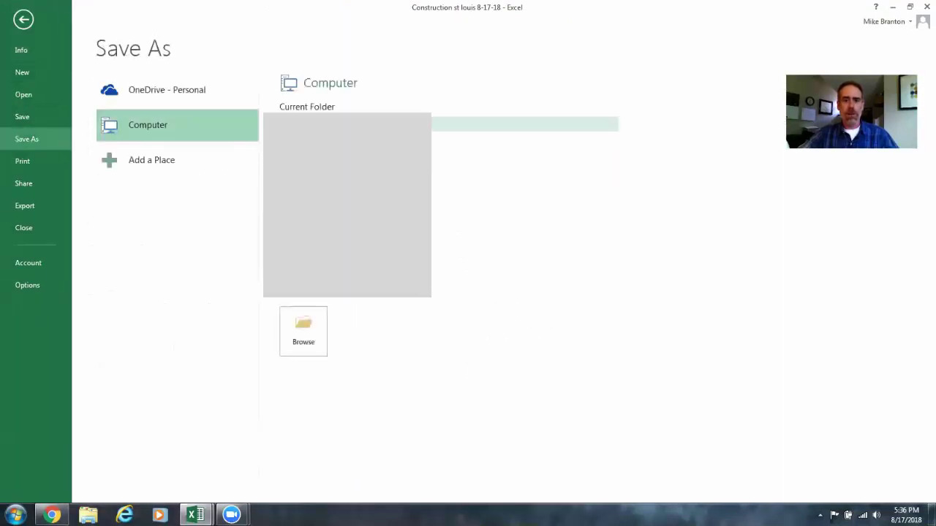
pyautogui.click(446, 123)
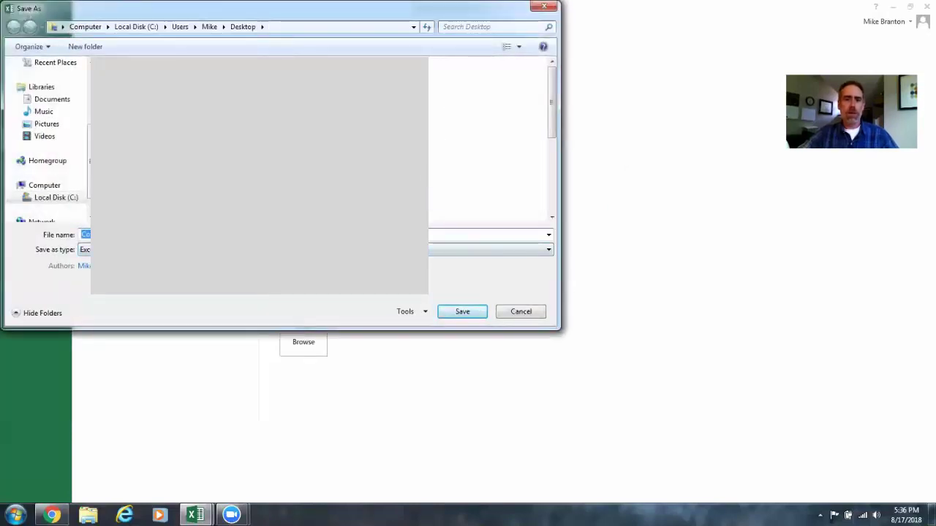
pyautogui.click(435, 250)
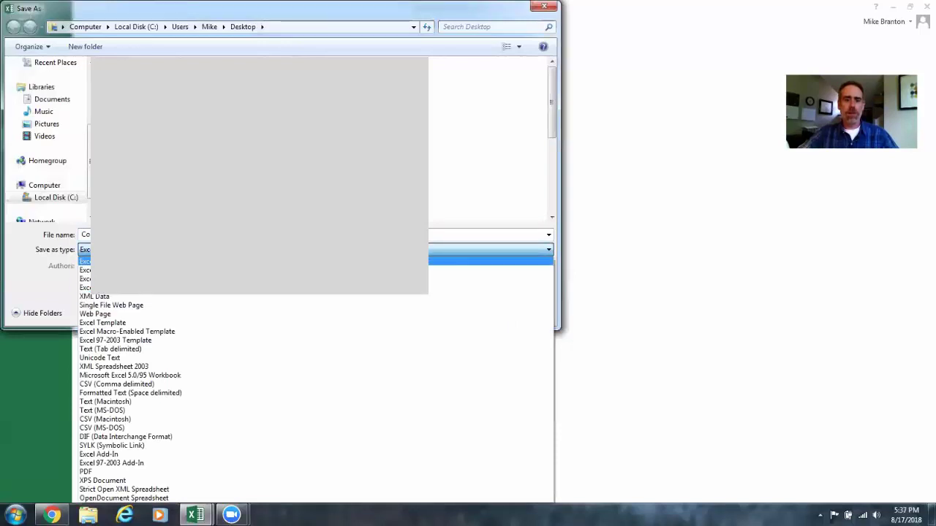
pyautogui.press('Return')
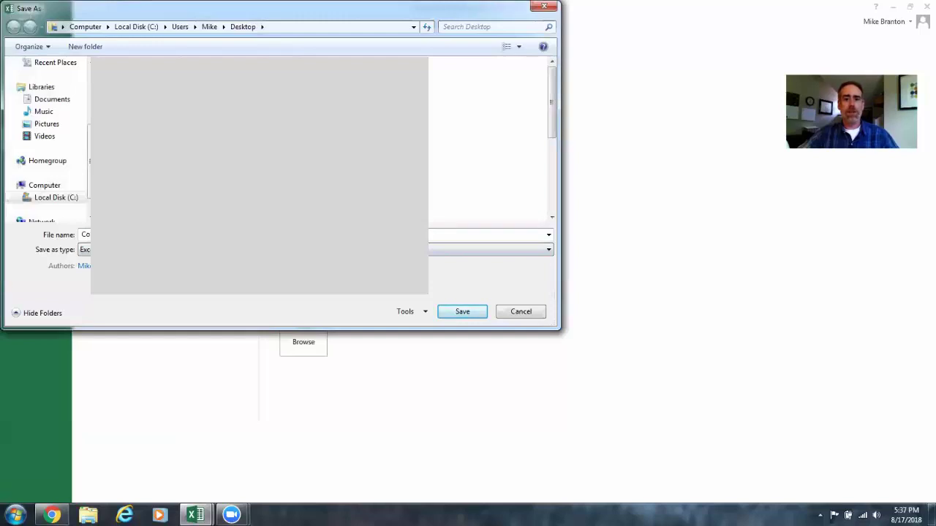
pyautogui.click(453, 313)
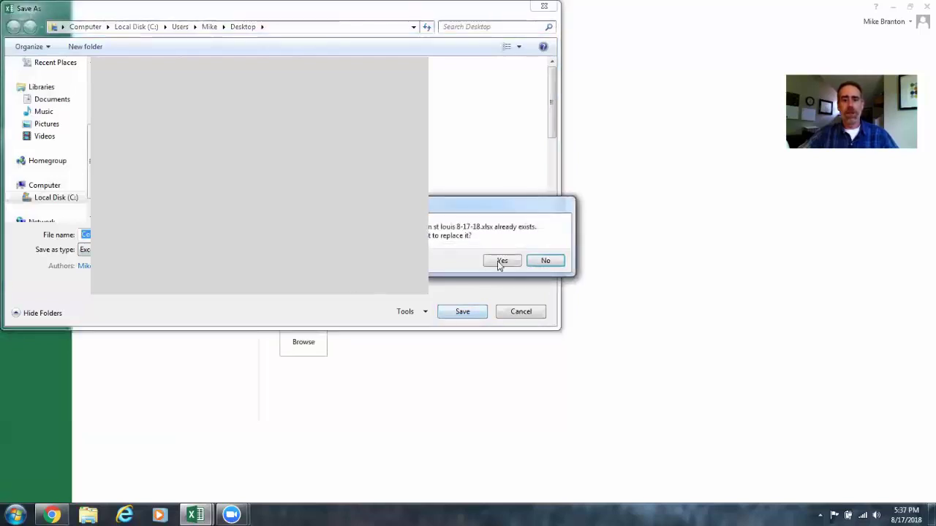
pyautogui.click(502, 262)
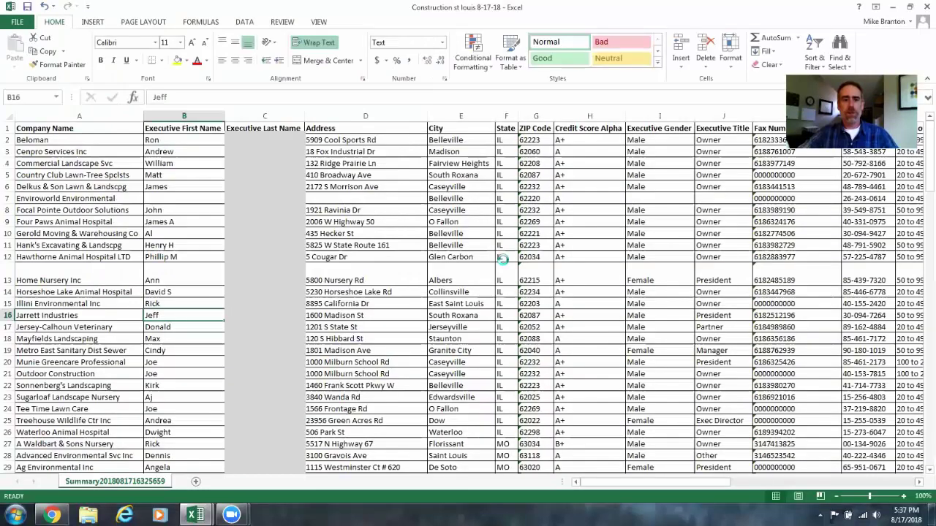